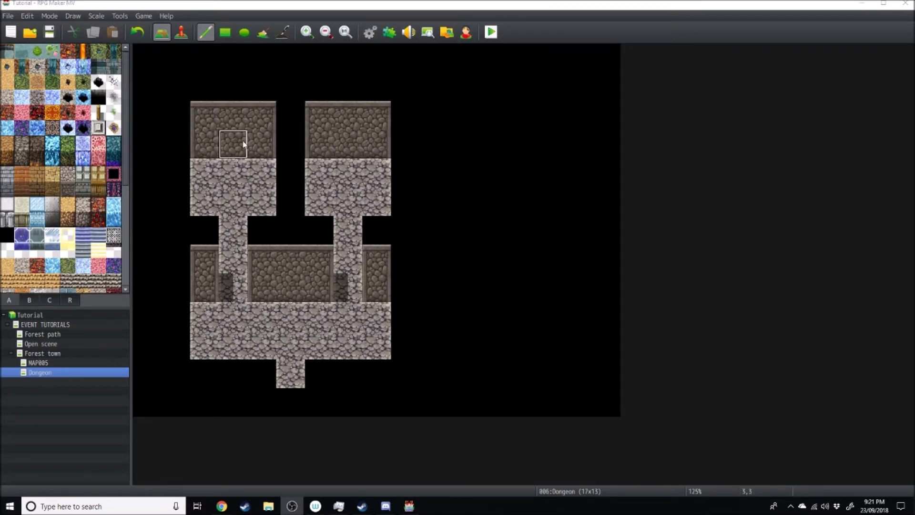
Create a new event on the upper-left back wall using the closed !$Gate2 gate graphic.
click(180, 34)
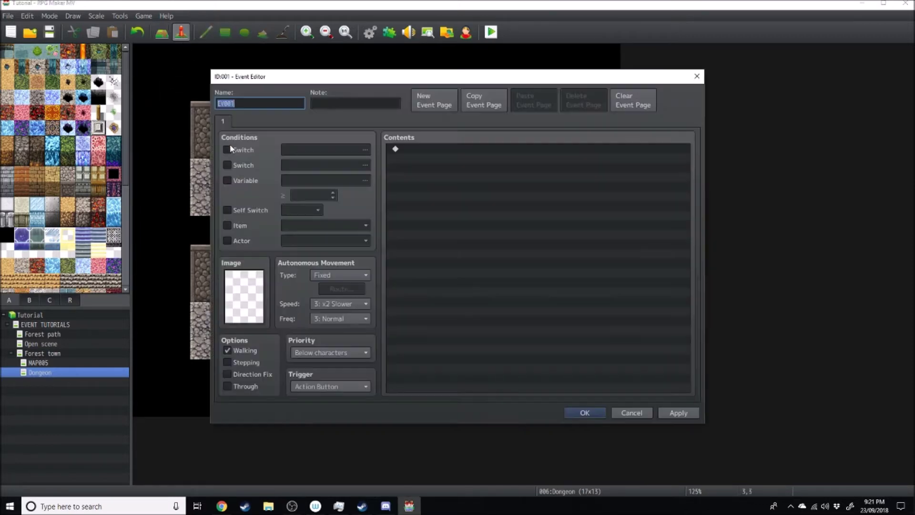
double_click(230, 144)
double_click(242, 293)
scroll(322, 258, down, 6)
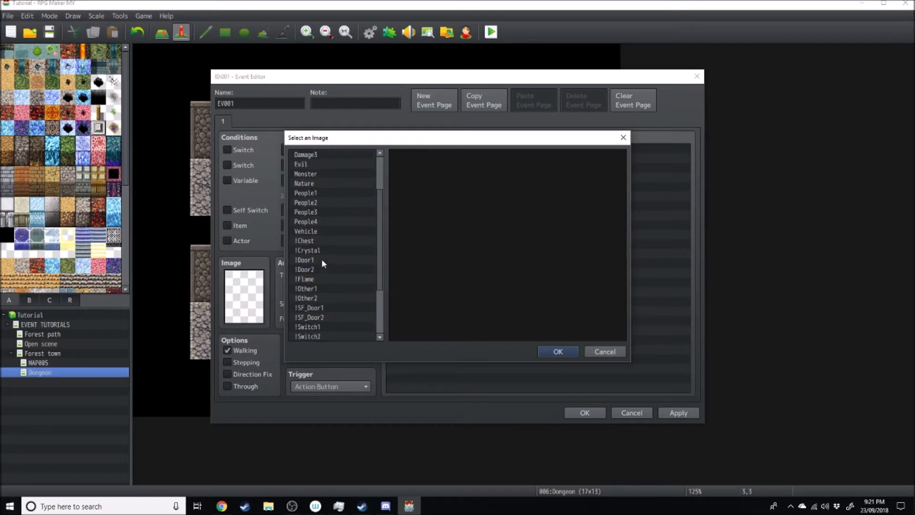
click(315, 289)
click(319, 299)
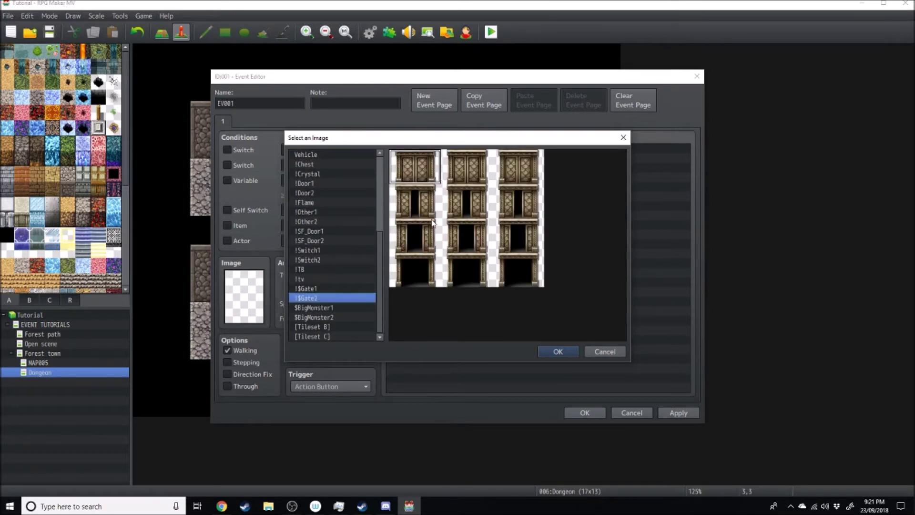
click(477, 166)
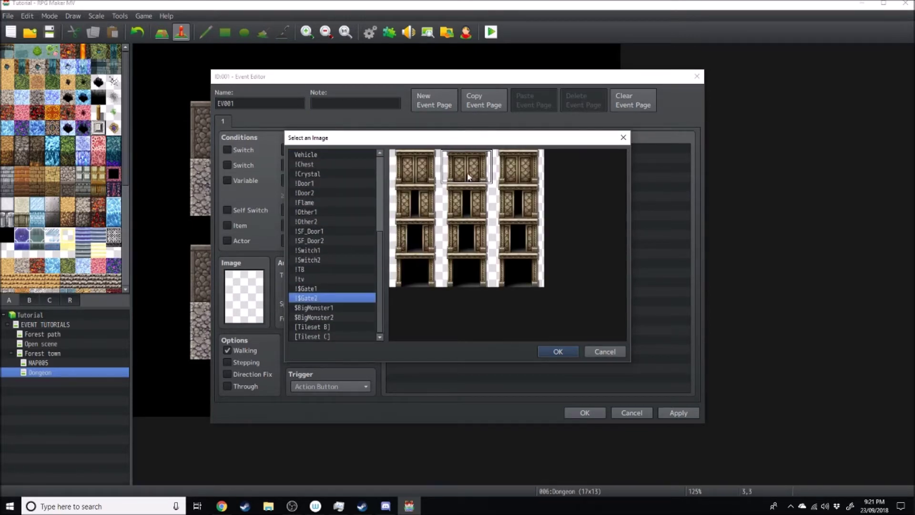
double_click(465, 172)
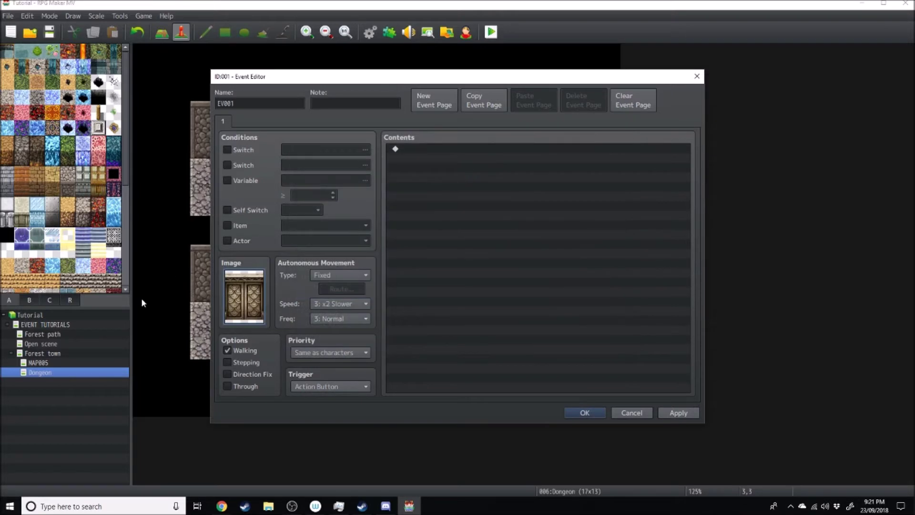
Name the event 'Gate' and confirm it.
double_click(238, 104)
text(Gate)
key(Return)
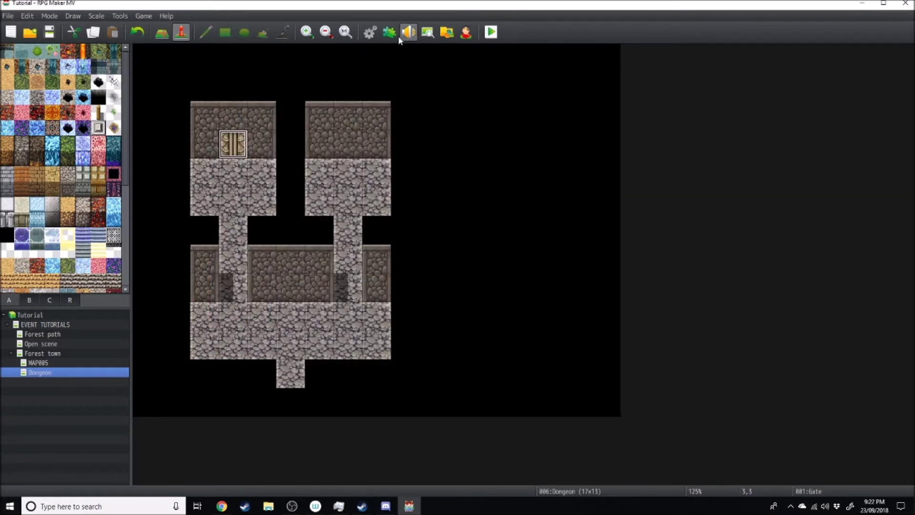
Raise the Database's maximum number of items to 6.
click(371, 32)
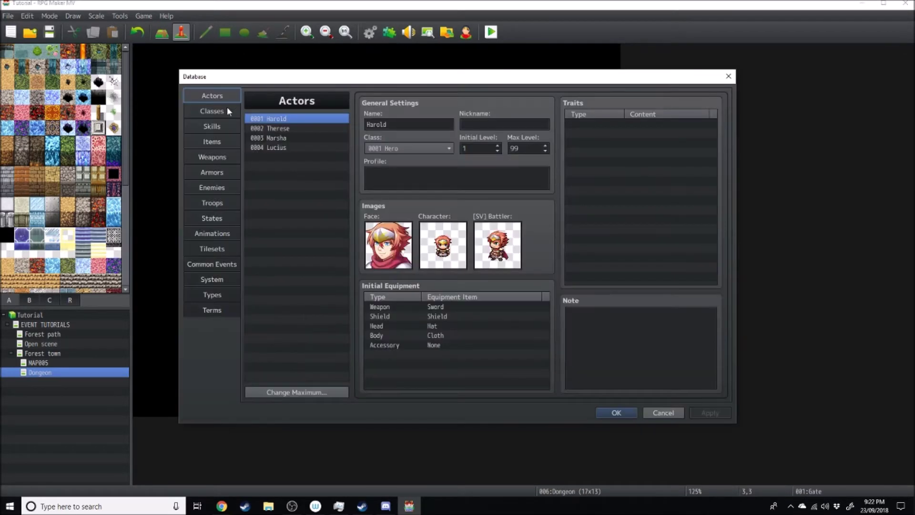
click(223, 144)
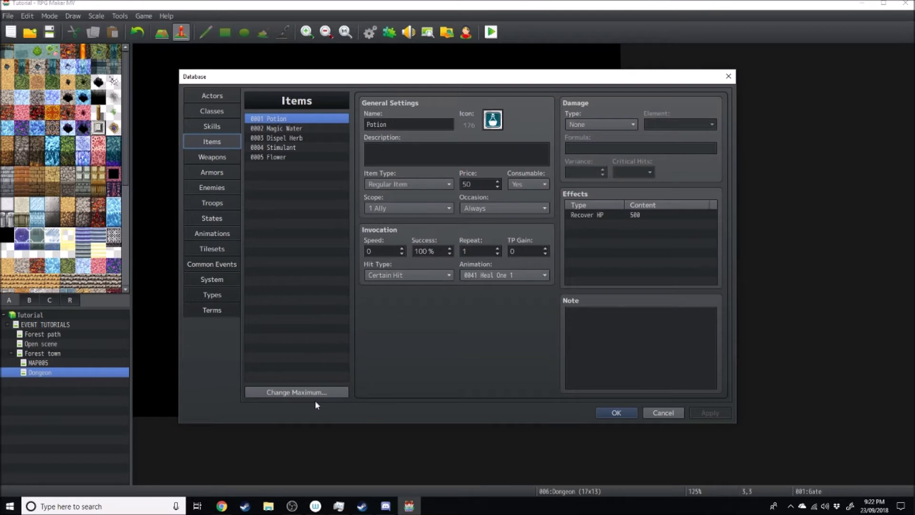
click(310, 392)
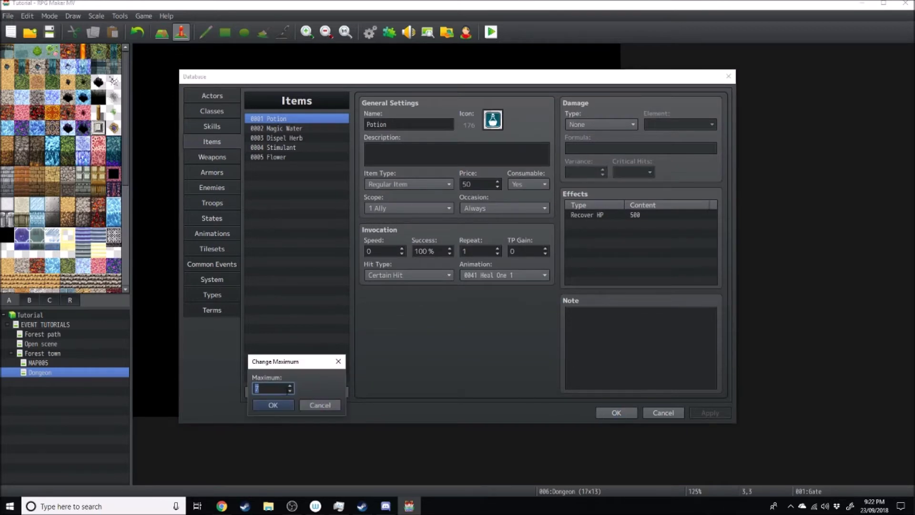
click(278, 405)
click(259, 166)
Name item 0006 'Key' and give it the key icon (195).
click(410, 124)
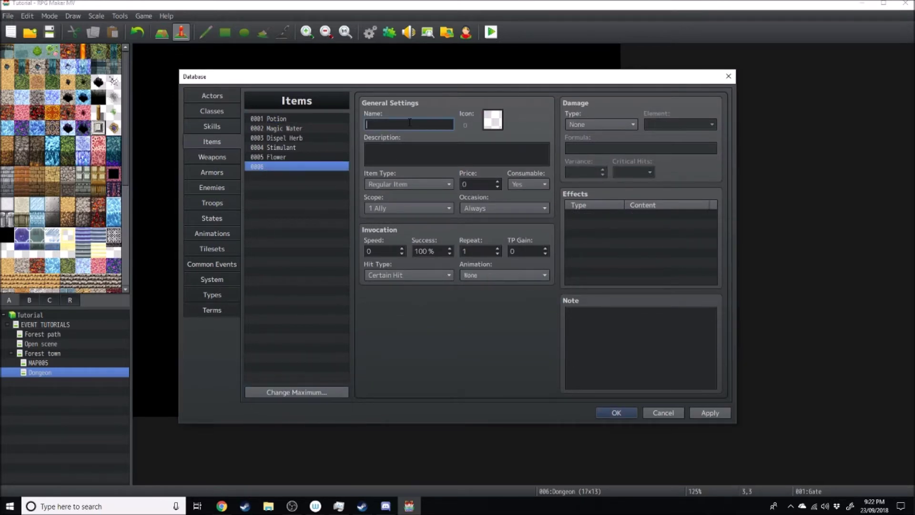
text(Key)
double_click(493, 119)
scroll(365, 257, down, 3)
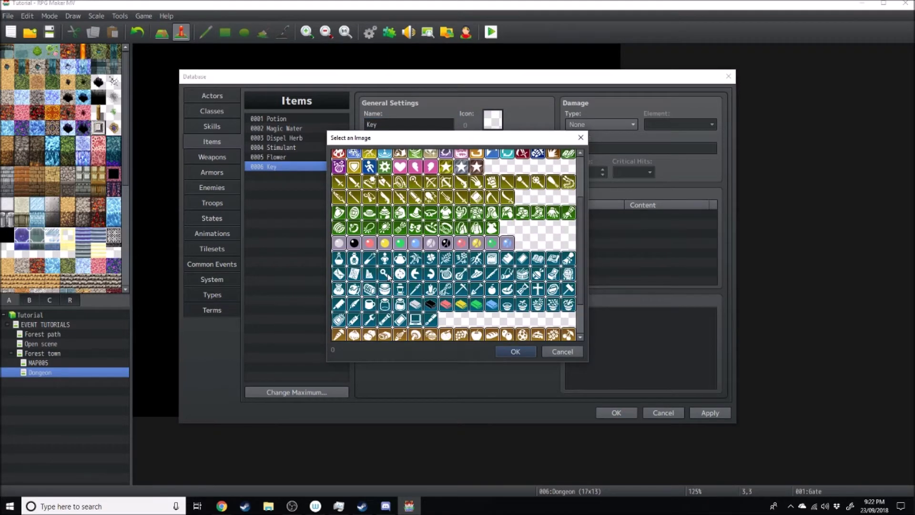
click(429, 277)
click(385, 276)
double_click(385, 276)
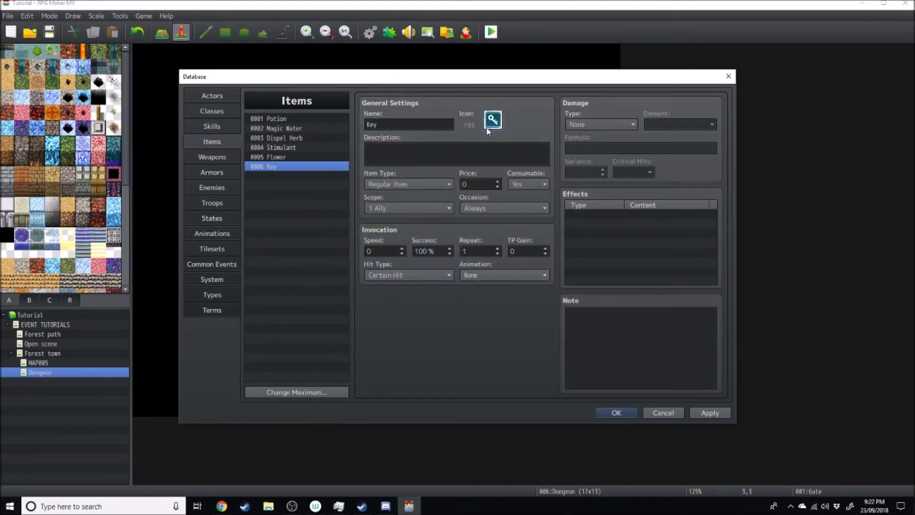
click(501, 144)
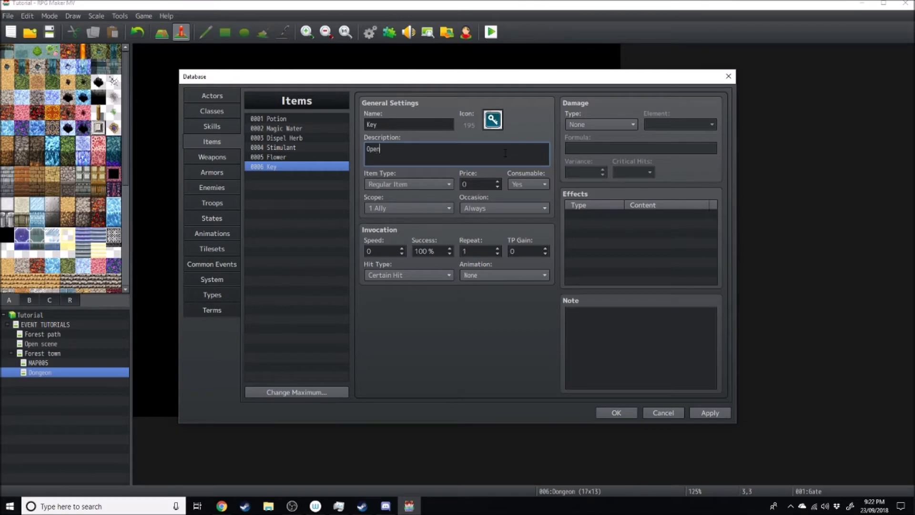
Describe Key as 'Opens the door to the depth' and make it a non-consumable Key Item.
text(Opens  the door to the depths.)
click(371, 184)
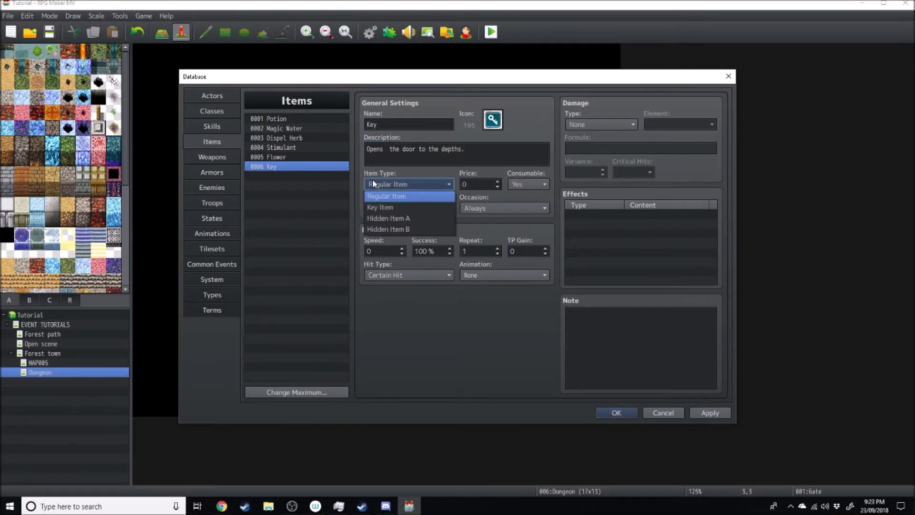
click(374, 208)
click(533, 185)
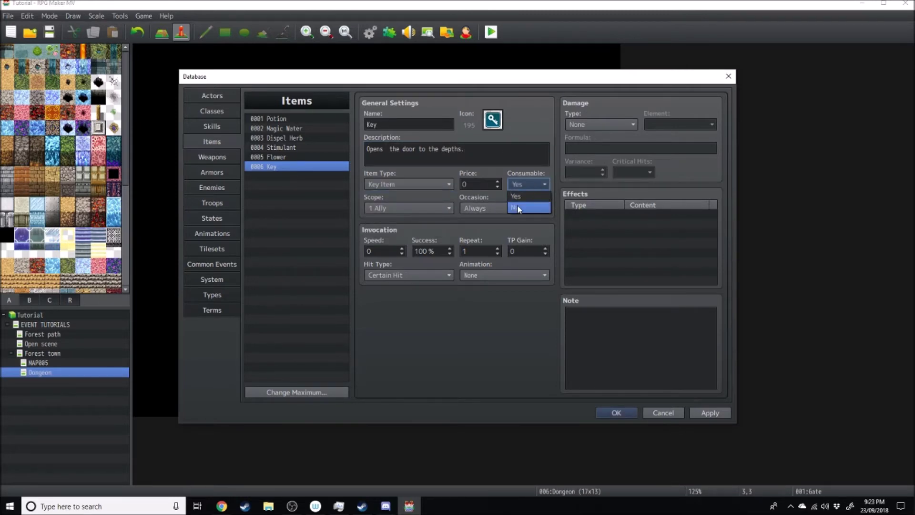
click(523, 208)
Set the Key's scope to None and occasion to Never, then apply and close the Database.
click(384, 208)
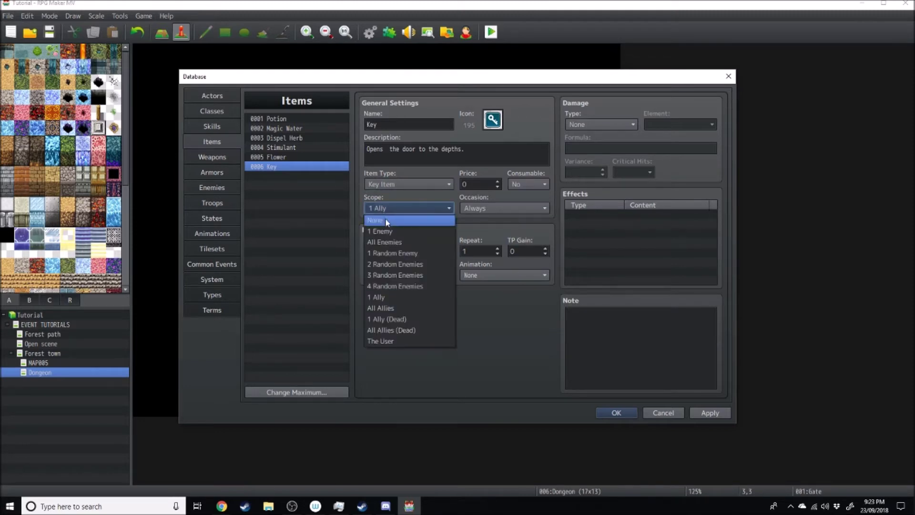
click(385, 219)
click(497, 210)
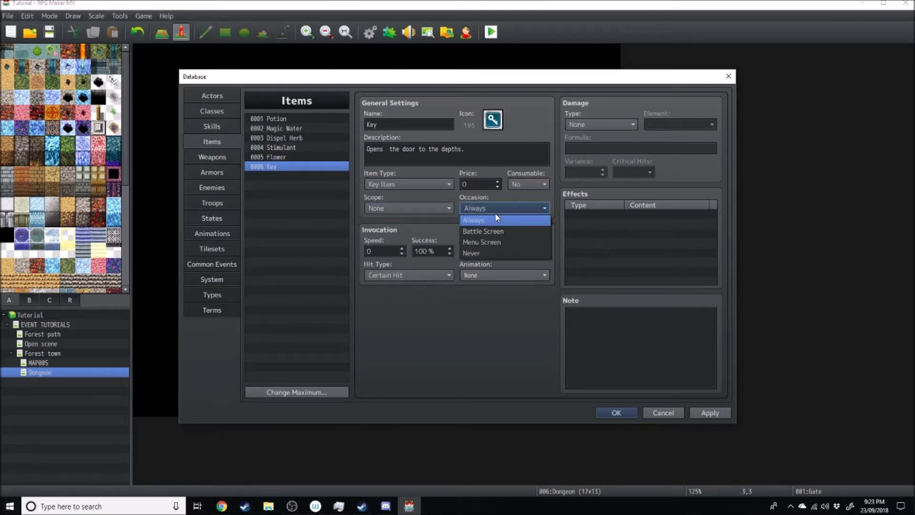
click(480, 253)
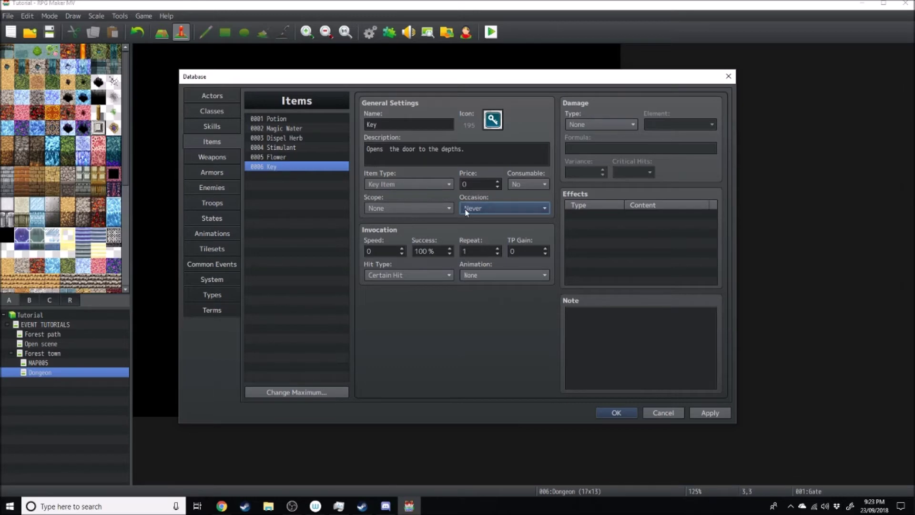
click(470, 209)
click(482, 253)
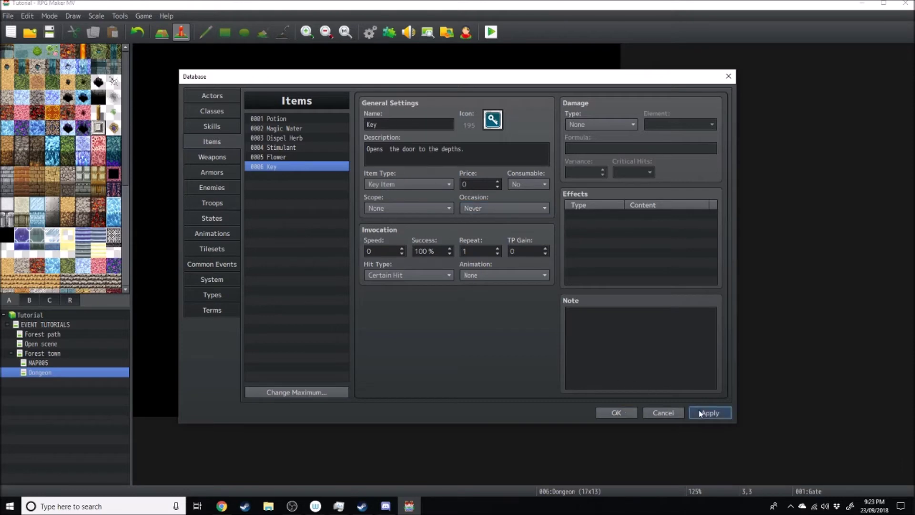
click(617, 412)
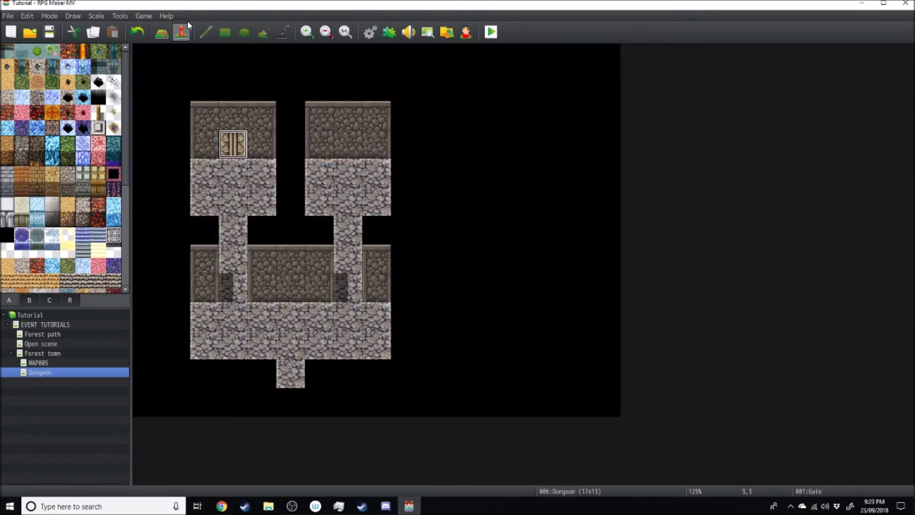
Return to Event mode and bring up the quick-event menu on the upper-right room's floor.
click(162, 32)
click(181, 32)
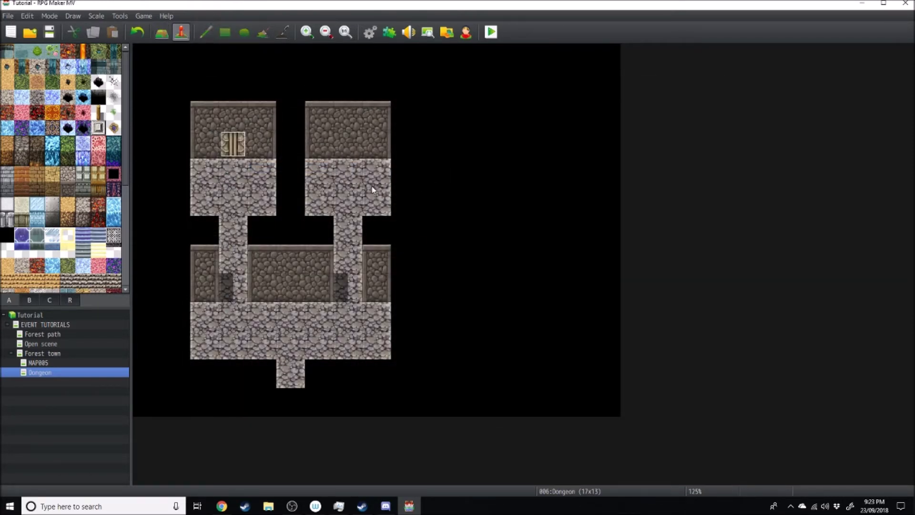
right_click(346, 164)
key(Escape)
right_click(351, 181)
mouse_move(439, 297)
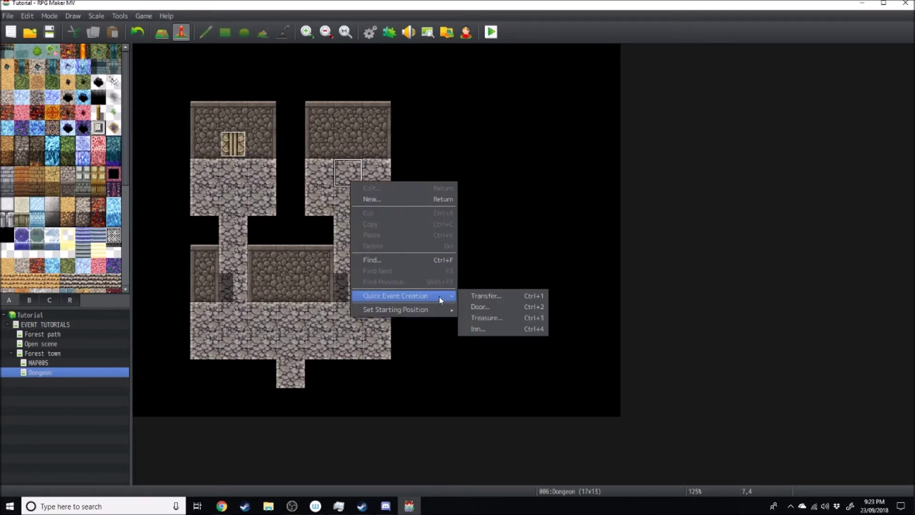
Place a Treasure quick event whose chest holds item 0006 Key.
click(491, 319)
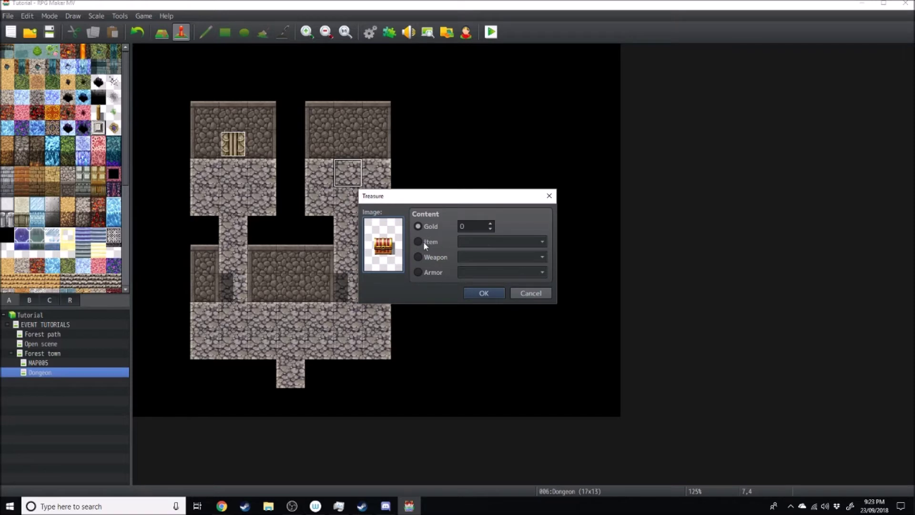
click(418, 242)
click(497, 241)
click(496, 309)
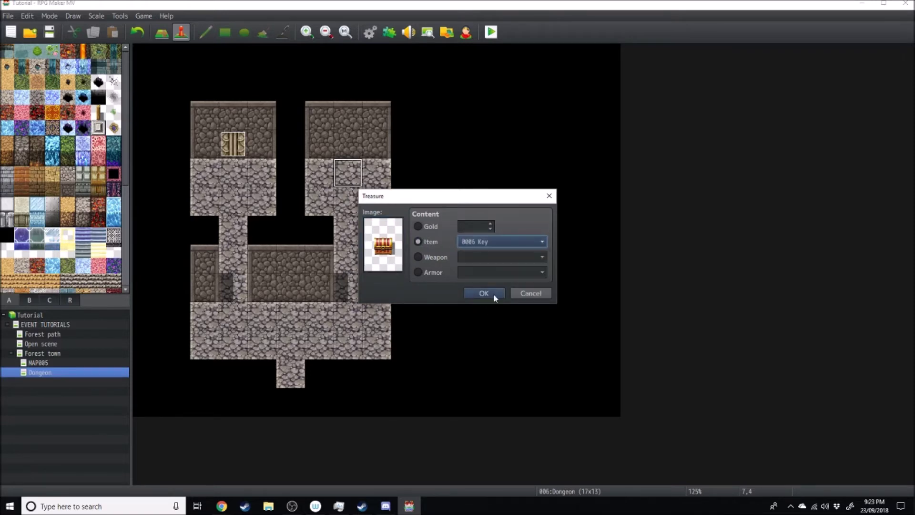
click(484, 293)
double_click(233, 142)
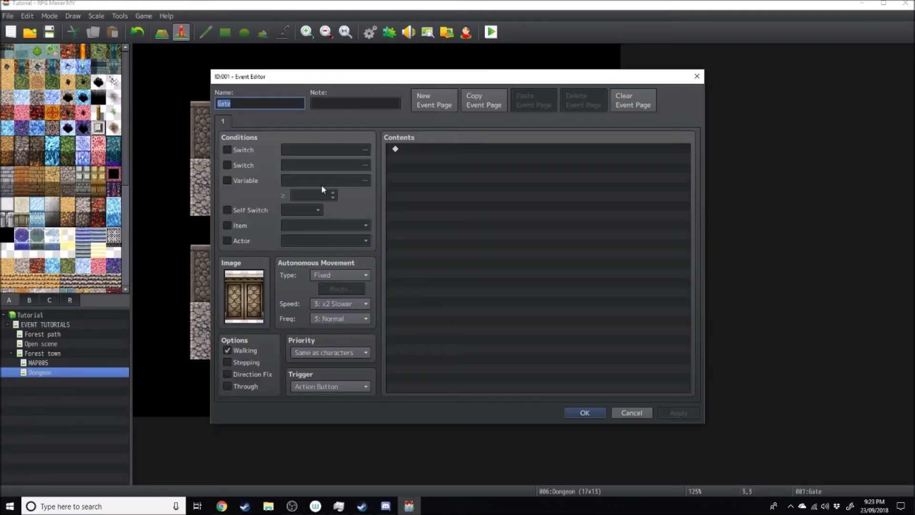
Add a Conditional Branch checking that the party has item 0006 Key.
double_click(410, 149)
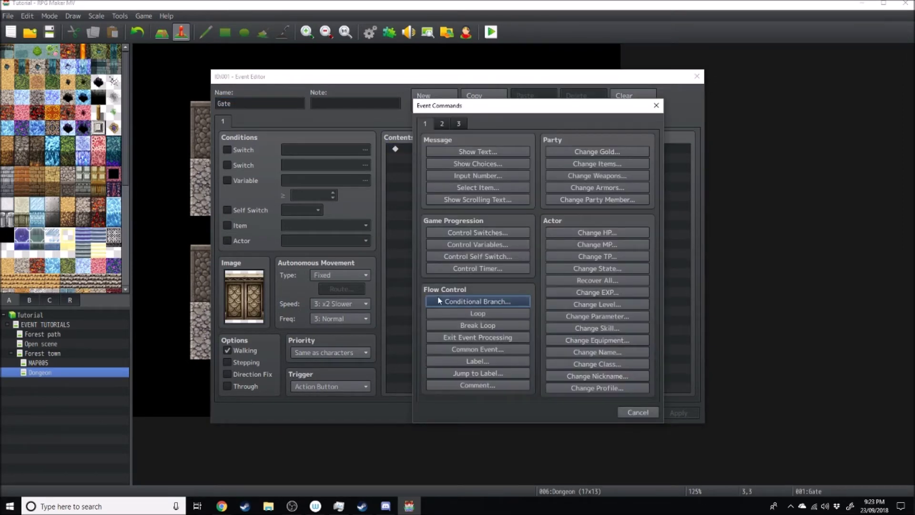
click(487, 304)
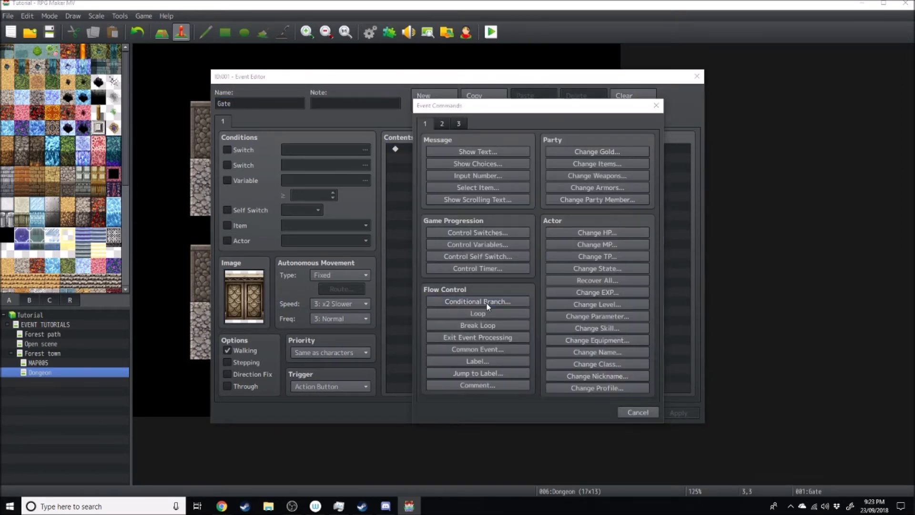
click(471, 187)
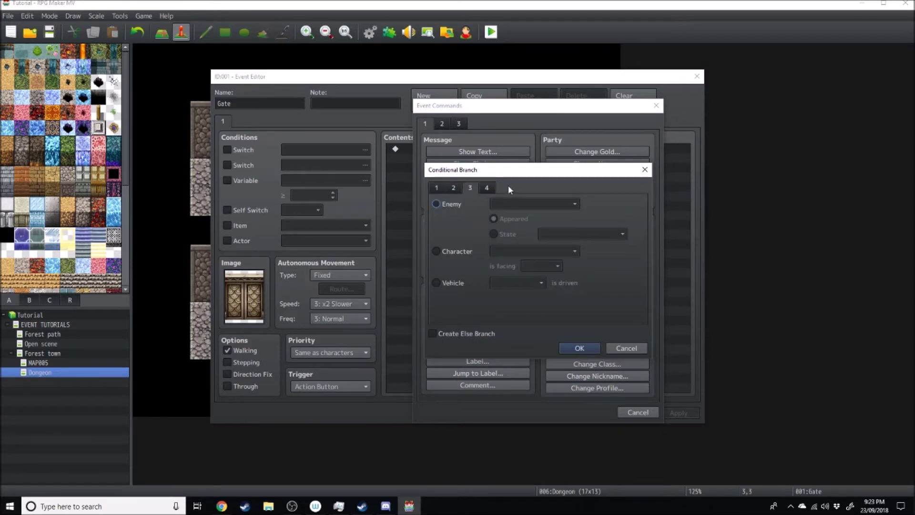
click(487, 187)
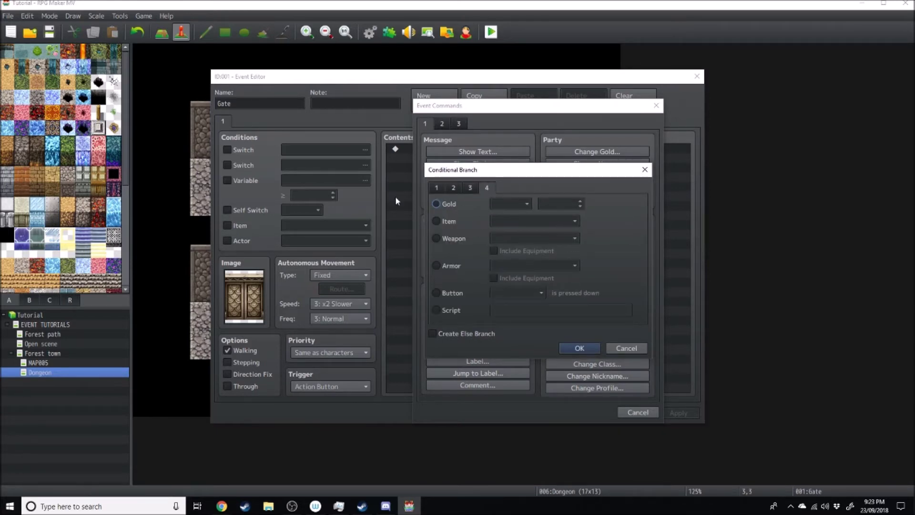
click(437, 221)
click(536, 221)
click(510, 288)
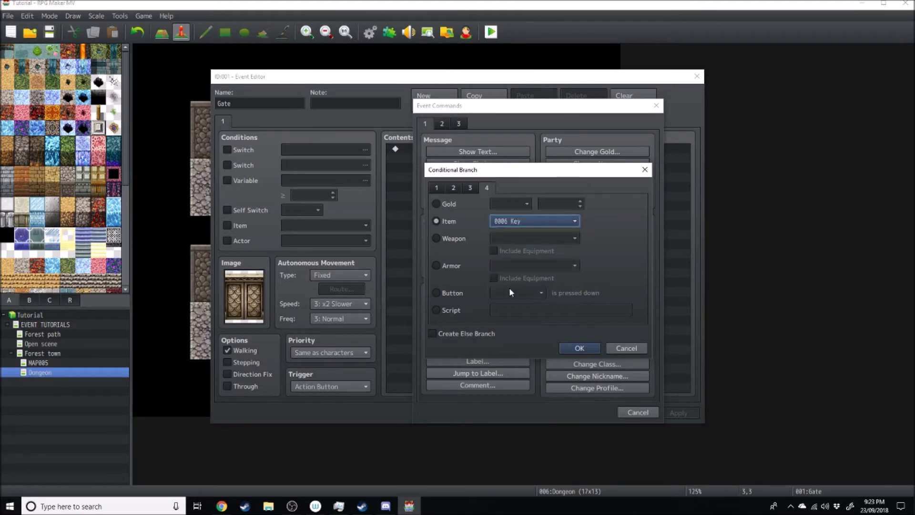
click(578, 347)
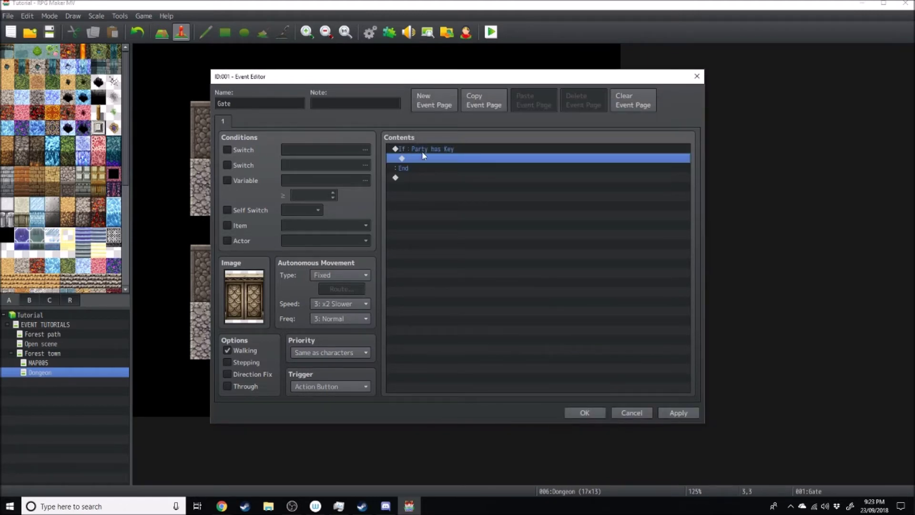
Edit the Key condition to include an Else branch.
right_click(429, 152)
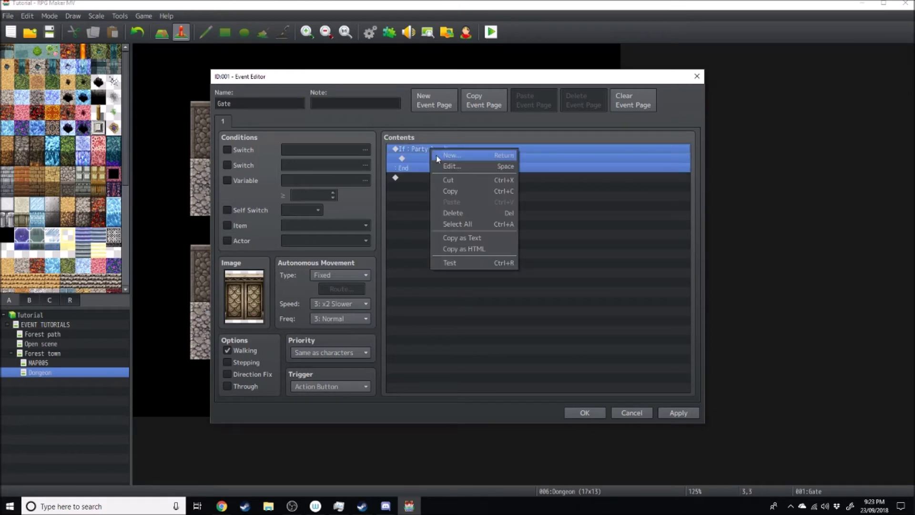
click(445, 166)
click(444, 336)
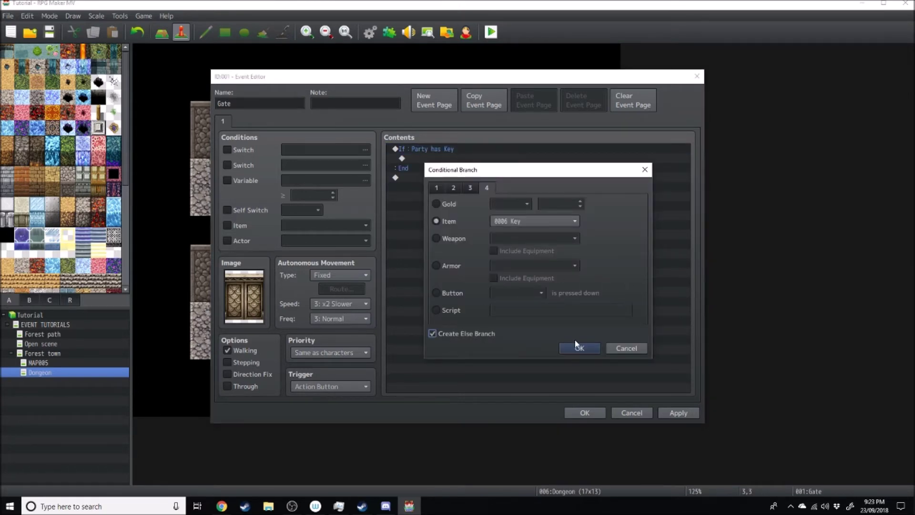
click(579, 348)
click(427, 149)
right_click(442, 149)
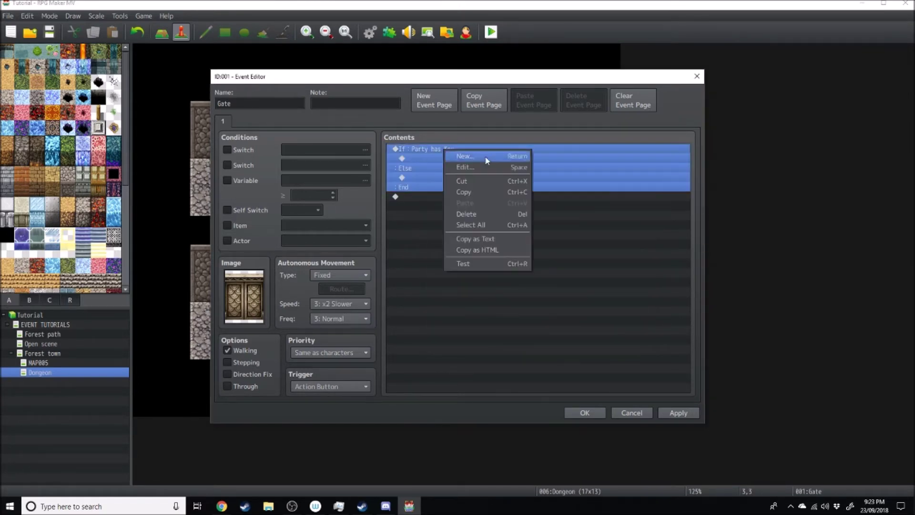
click(400, 157)
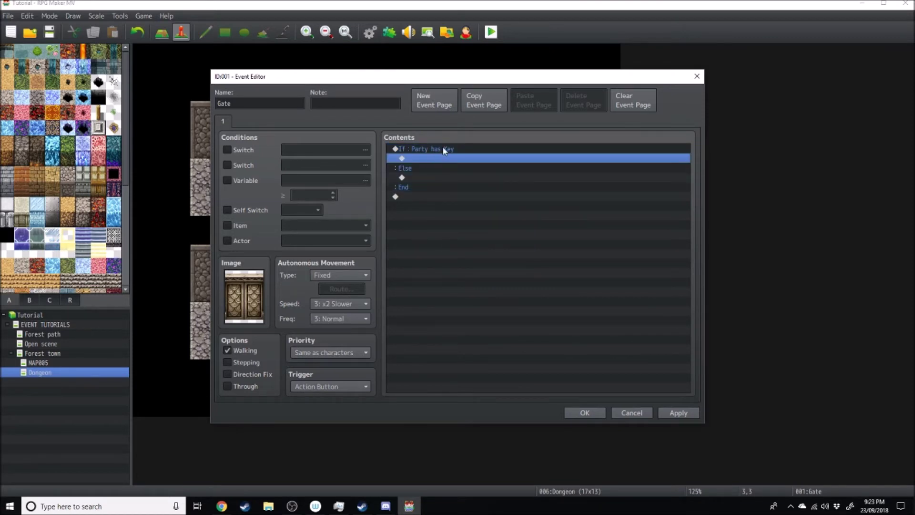
Reopen the Key condition and the command lists, closing them without changes.
click(443, 170)
right_click(434, 176)
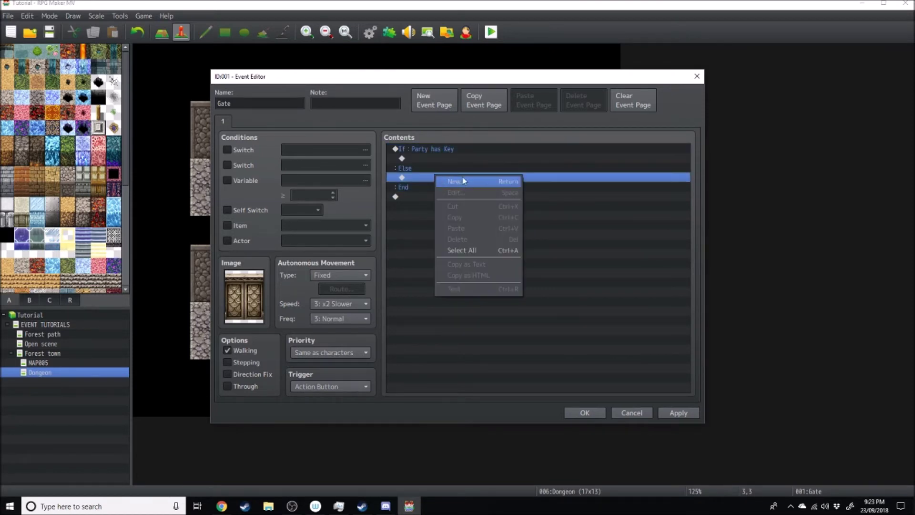
right_click(454, 152)
click(470, 166)
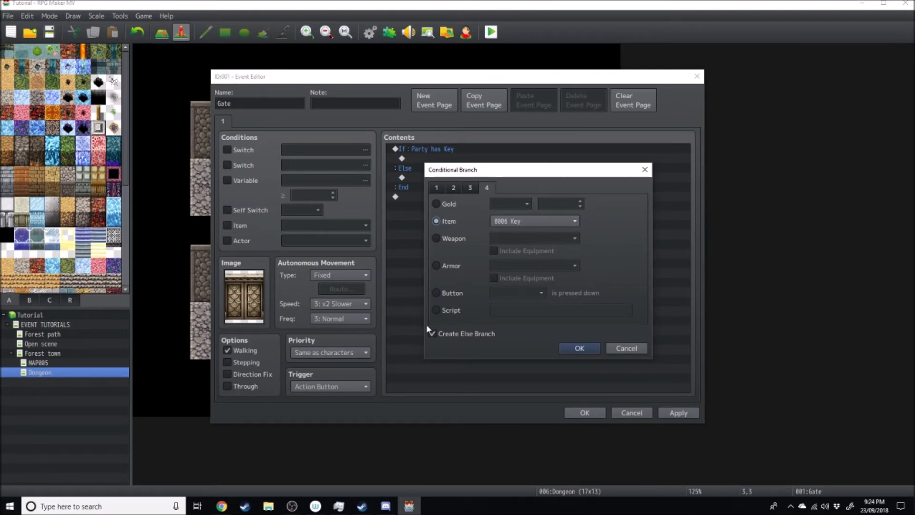
click(580, 348)
click(431, 159)
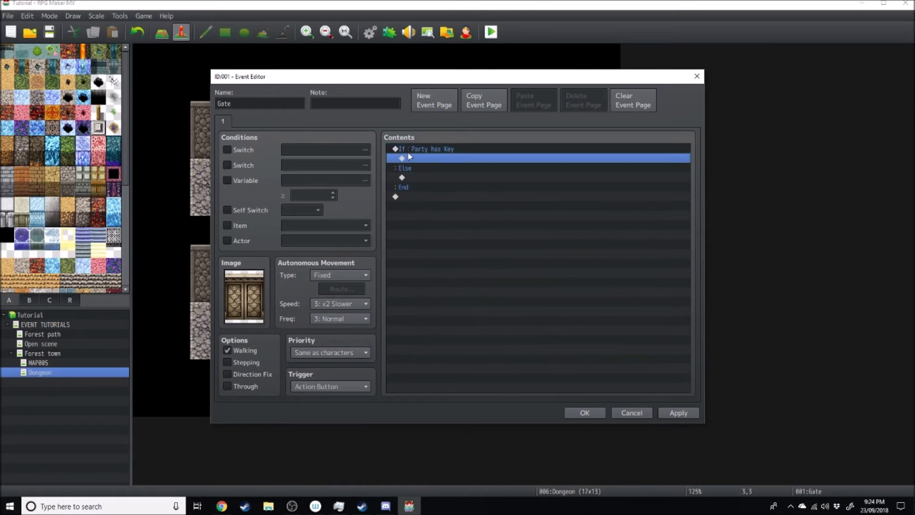
double_click(416, 157)
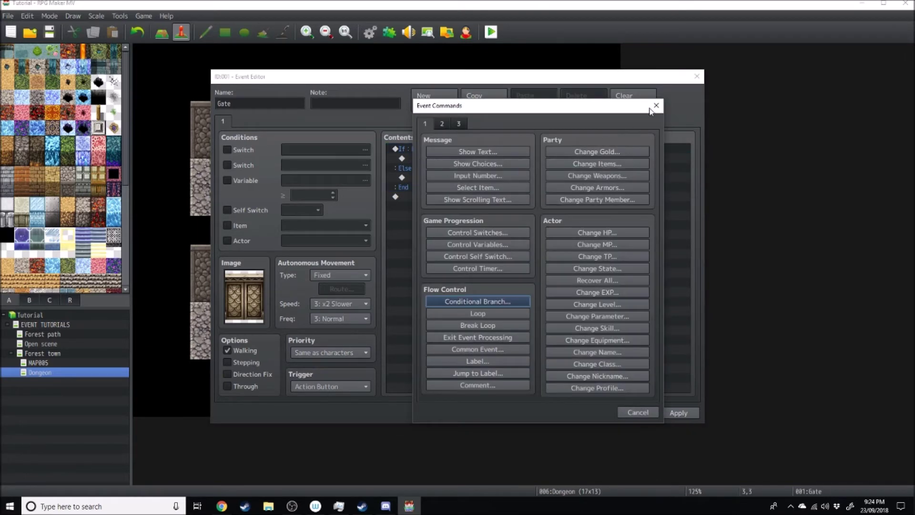
click(652, 110)
double_click(424, 176)
click(652, 110)
In the Else branch, show 'We need a key to get through here' with the first Actor1 face.
double_click(447, 180)
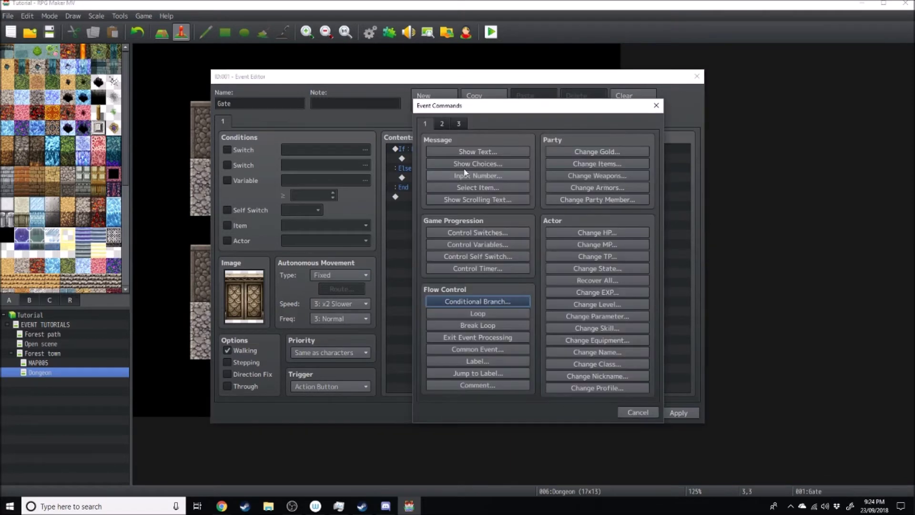
click(472, 151)
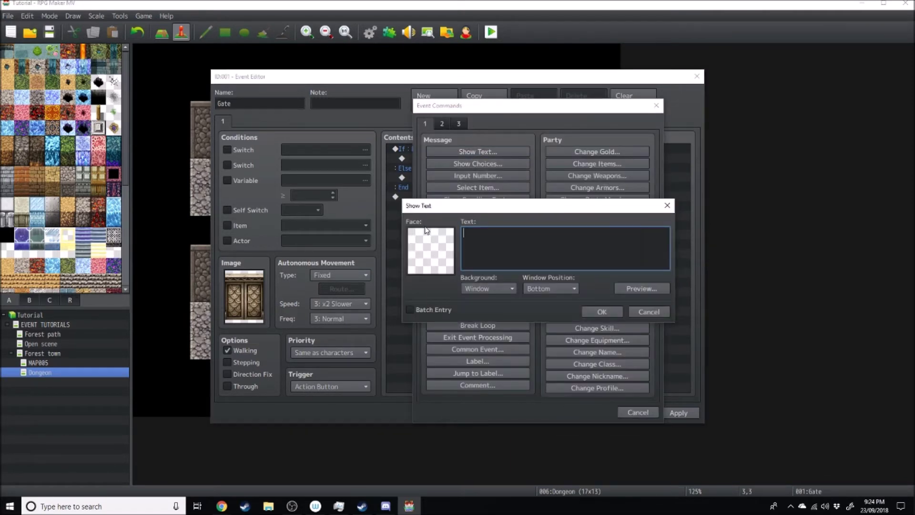
double_click(432, 244)
click(392, 178)
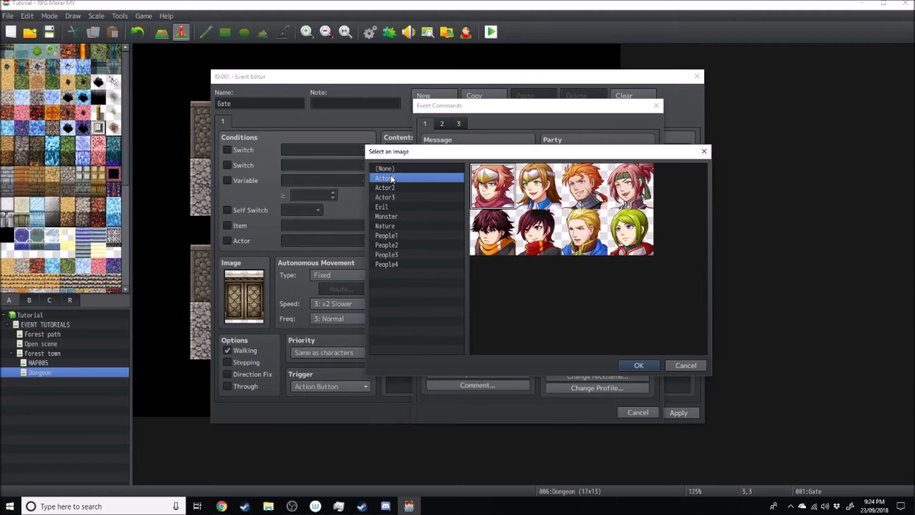
double_click(500, 191)
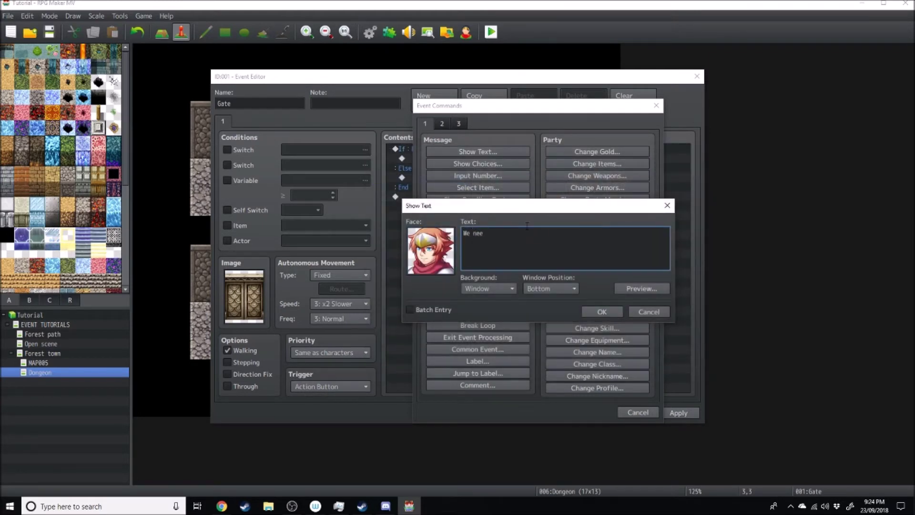
text(We need a key to get through here)
click(602, 312)
In the If branch, add a This Event movement route: Turn Left, Turn Right, Turn Up.
click(426, 158)
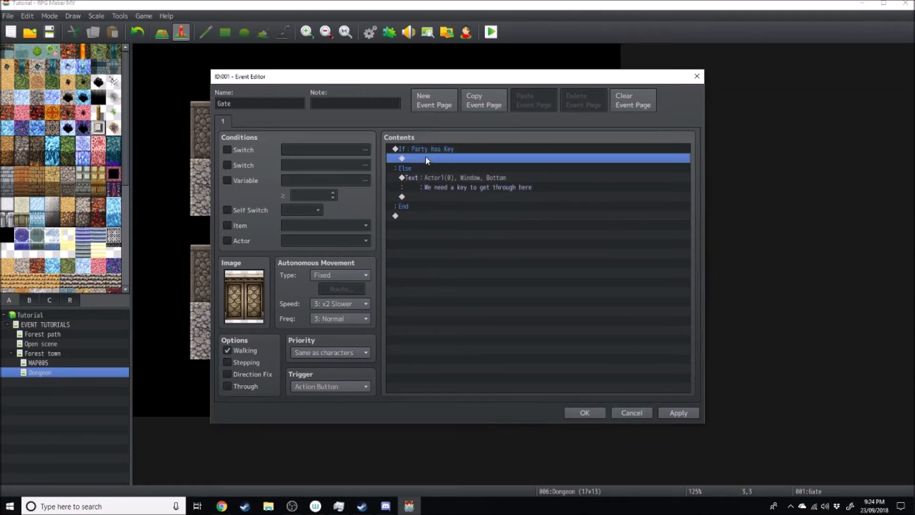
right_click(426, 156)
click(448, 164)
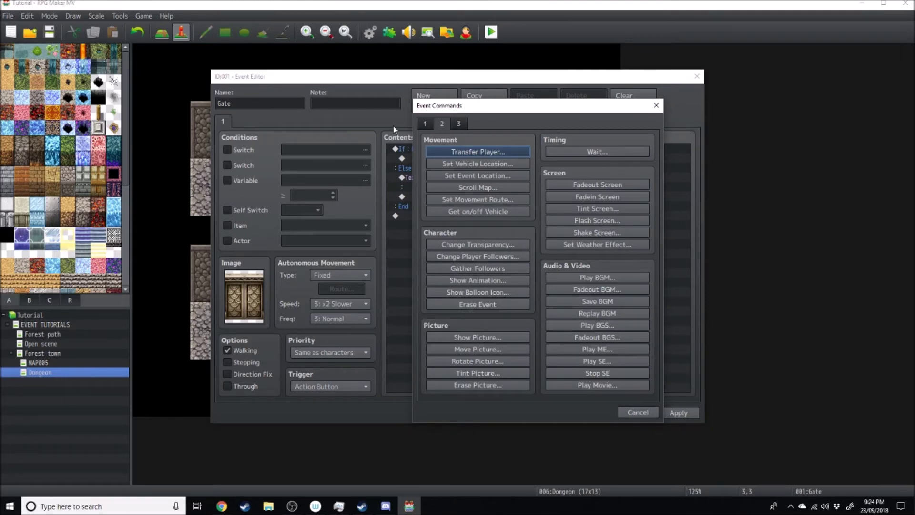
click(465, 203)
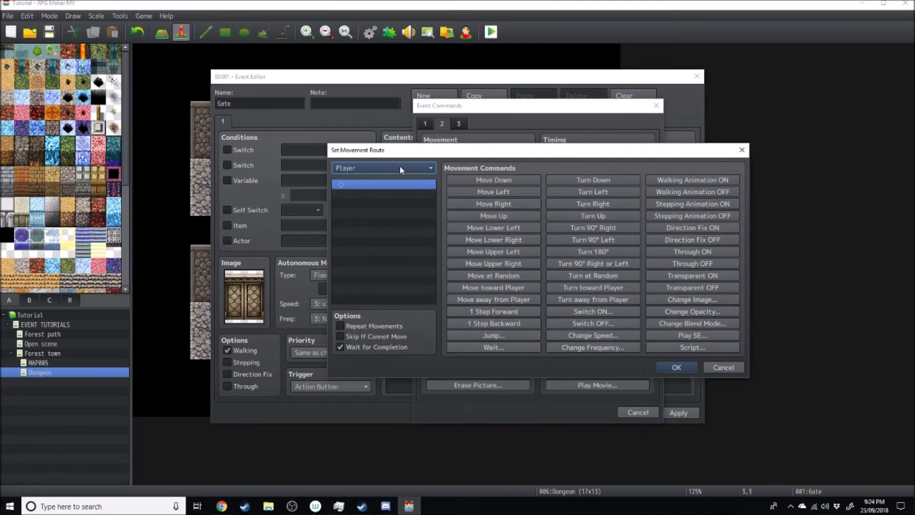
click(346, 169)
click(344, 191)
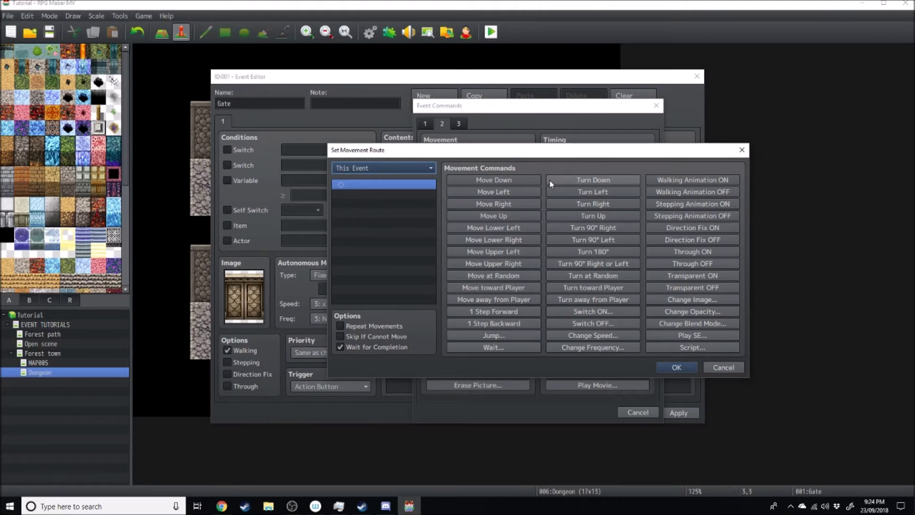
click(580, 193)
click(593, 203)
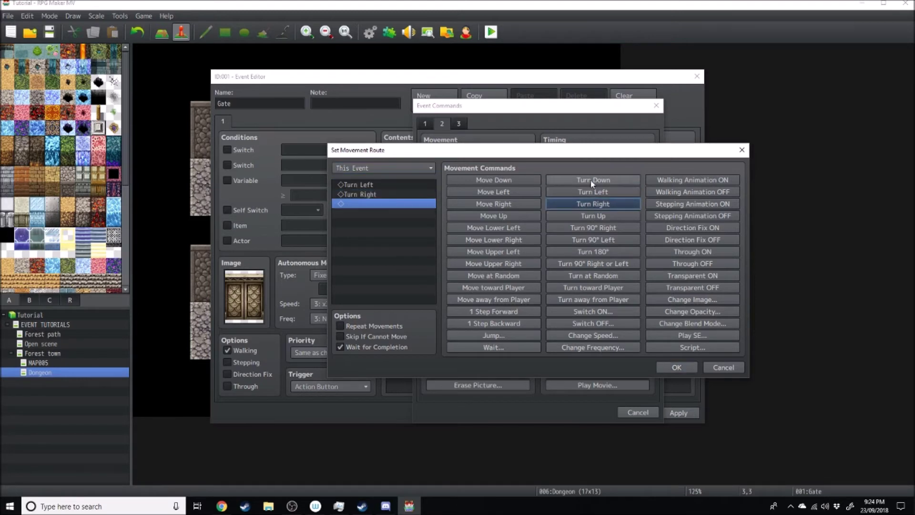
click(594, 216)
click(677, 368)
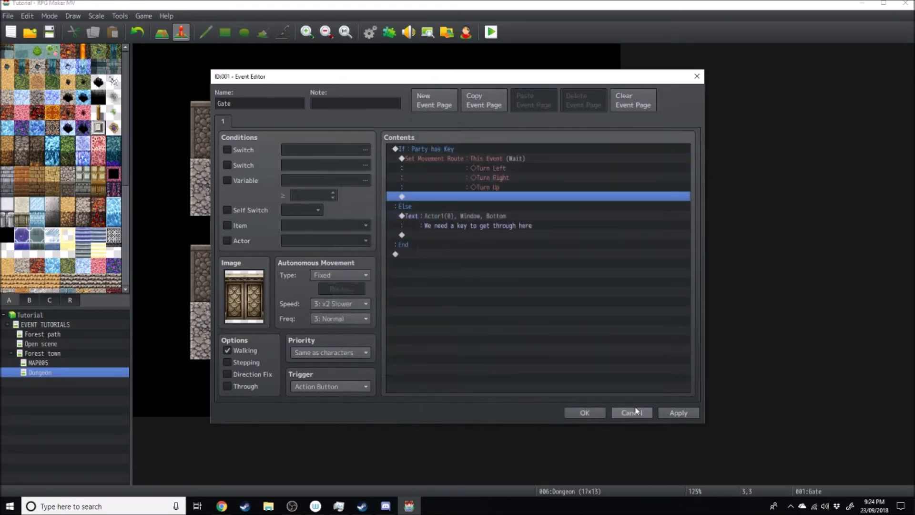
Save the Gate event, discard a trial new event at tile 3,4, and reopen Gate.
click(605, 410)
double_click(233, 177)
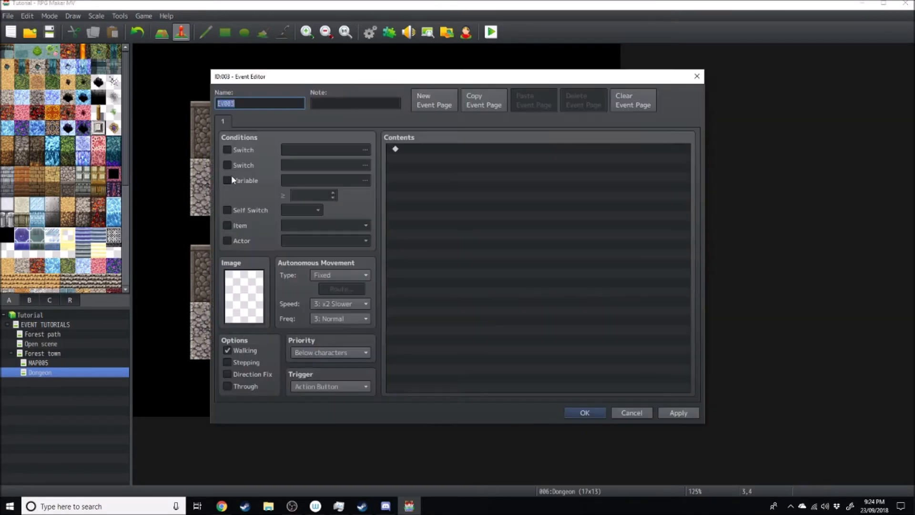
double_click(260, 276)
click(347, 164)
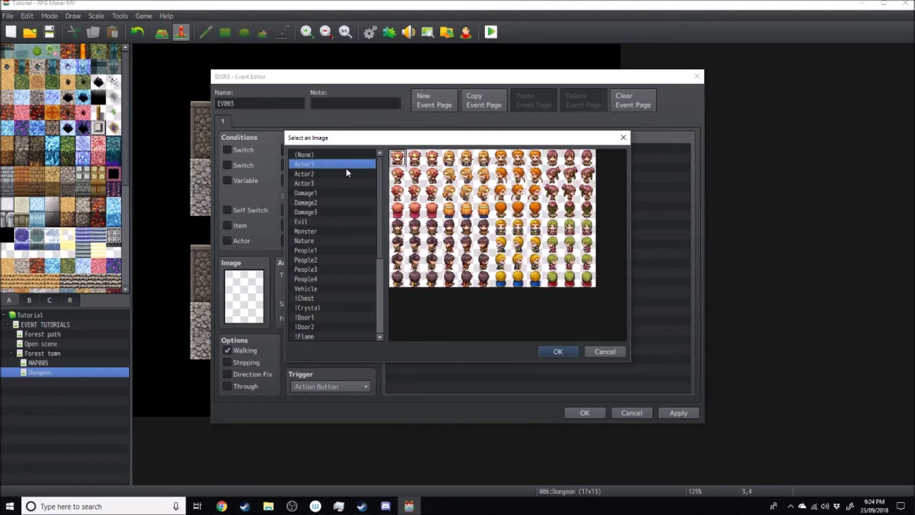
click(416, 176)
click(623, 138)
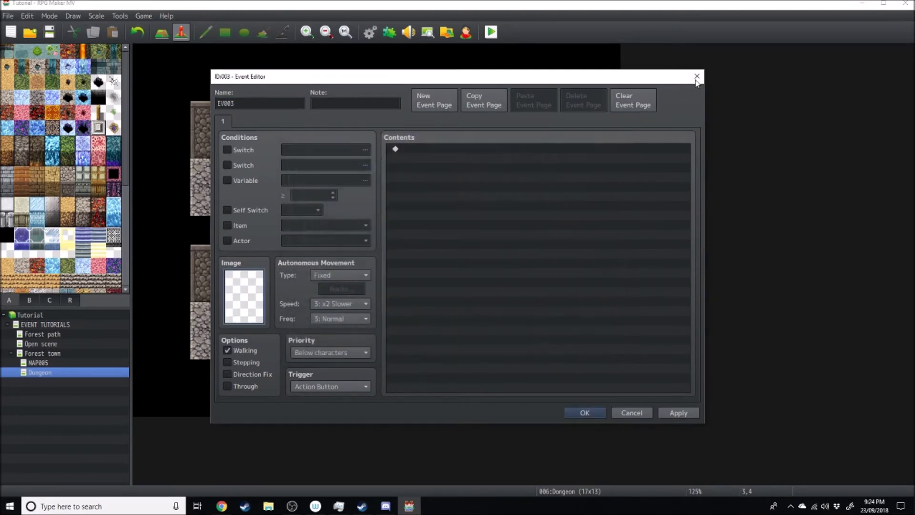
key(Escape)
double_click(231, 147)
Insert a Play SE Door2 step before Turn Left in the gate's movement route.
click(431, 159)
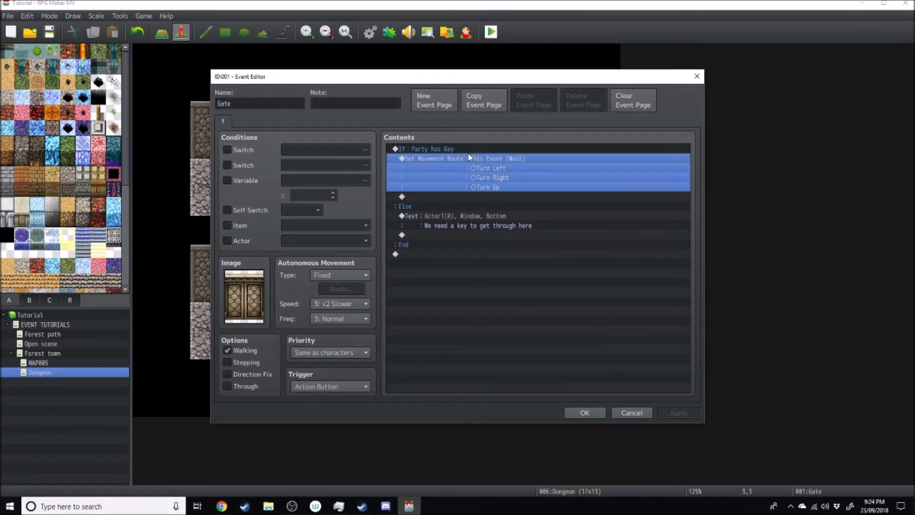
right_click(470, 158)
click(522, 172)
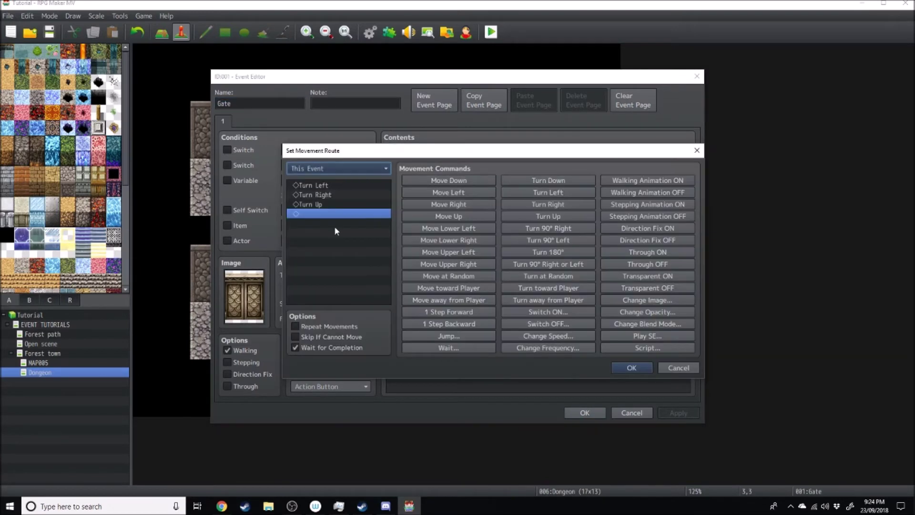
click(644, 338)
click(330, 185)
click(648, 336)
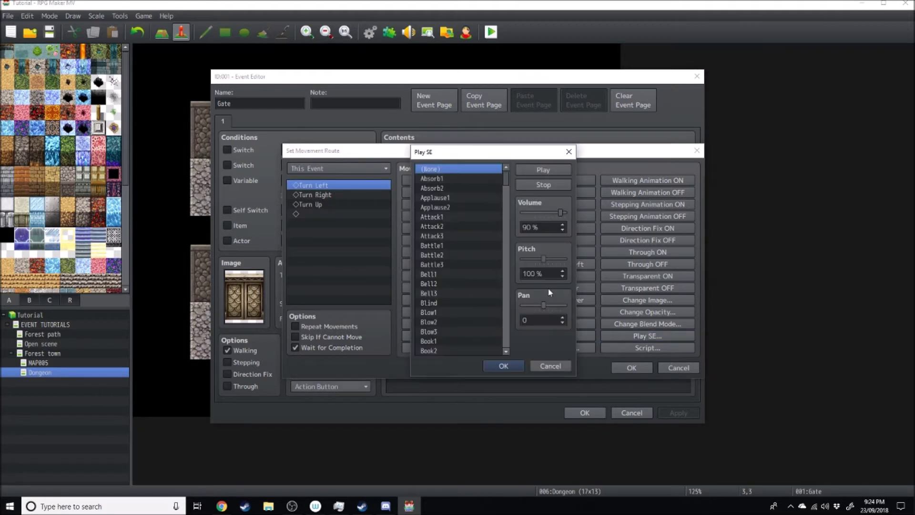
scroll(451, 298, down, 13)
click(451, 274)
click(536, 170)
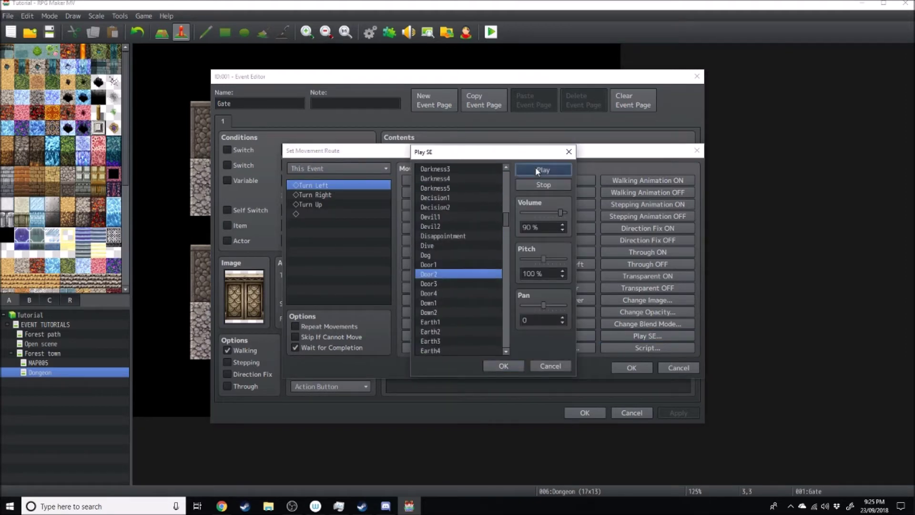
click(504, 365)
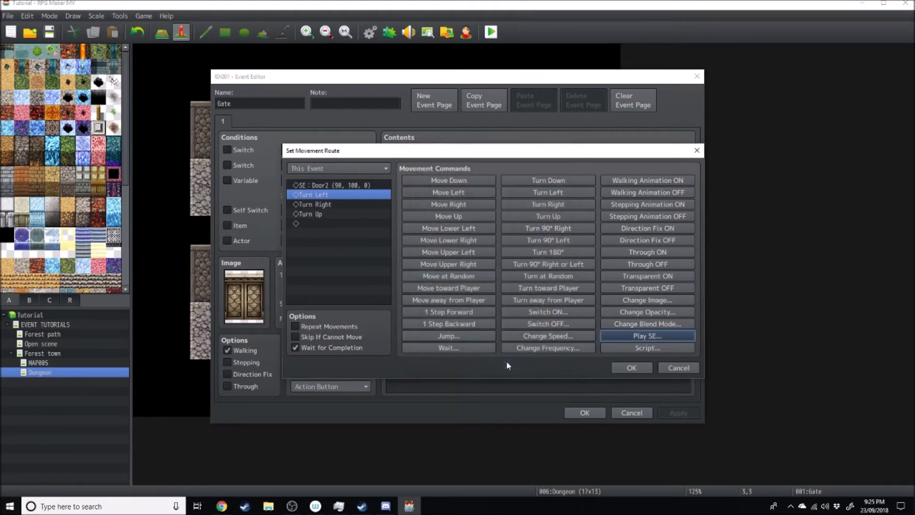
Append a Play SE Item1 step at the route's end and confirm the route.
click(324, 197)
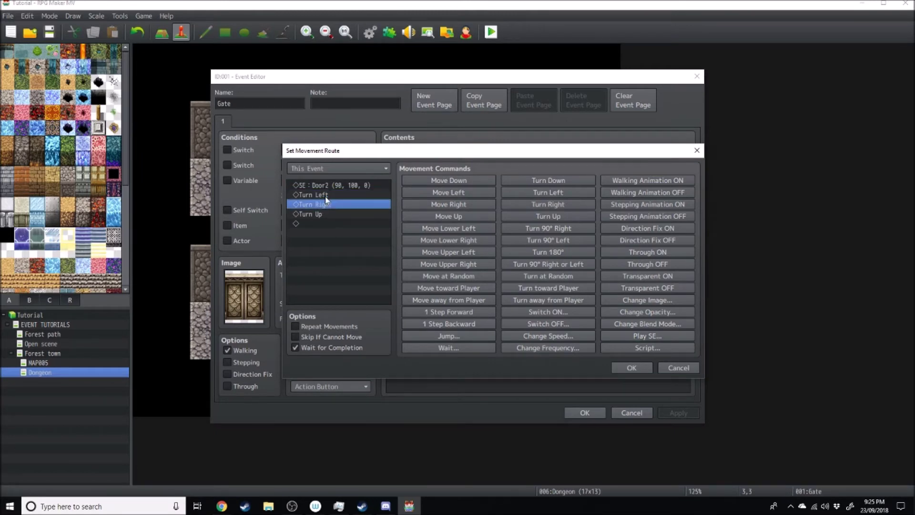
click(320, 205)
click(320, 216)
click(322, 224)
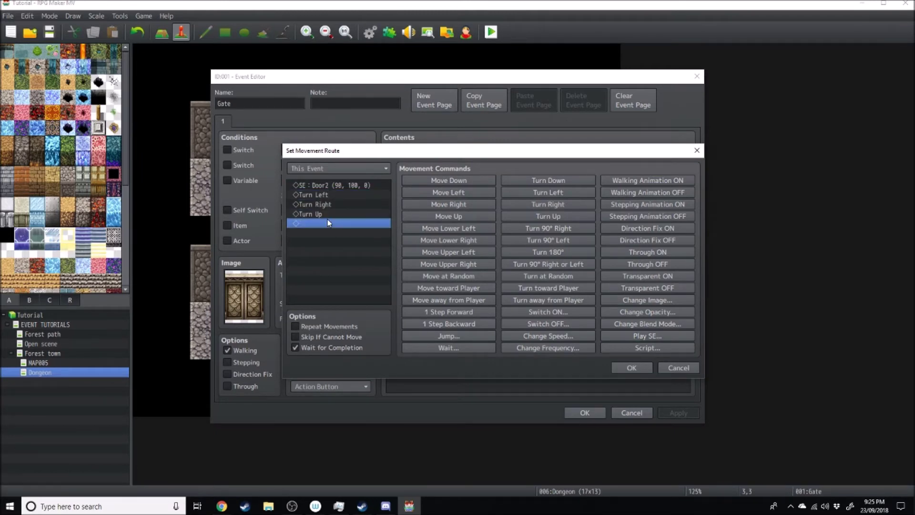
click(639, 336)
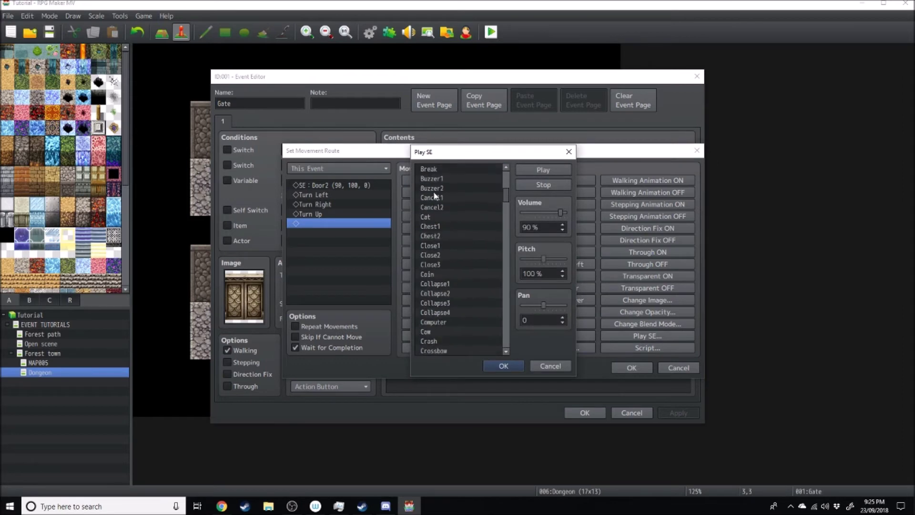
scroll(433, 191, down, 20)
scroll(500, 344, up, 20)
click(432, 229)
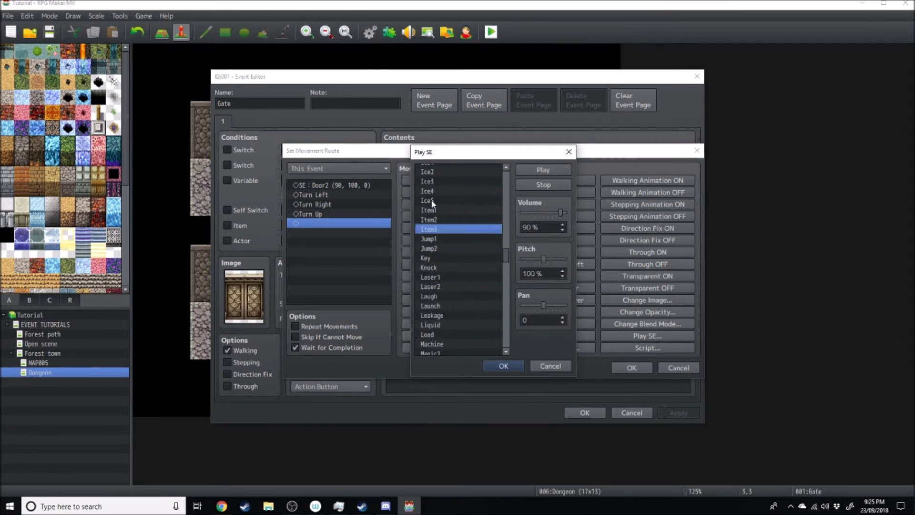
click(439, 210)
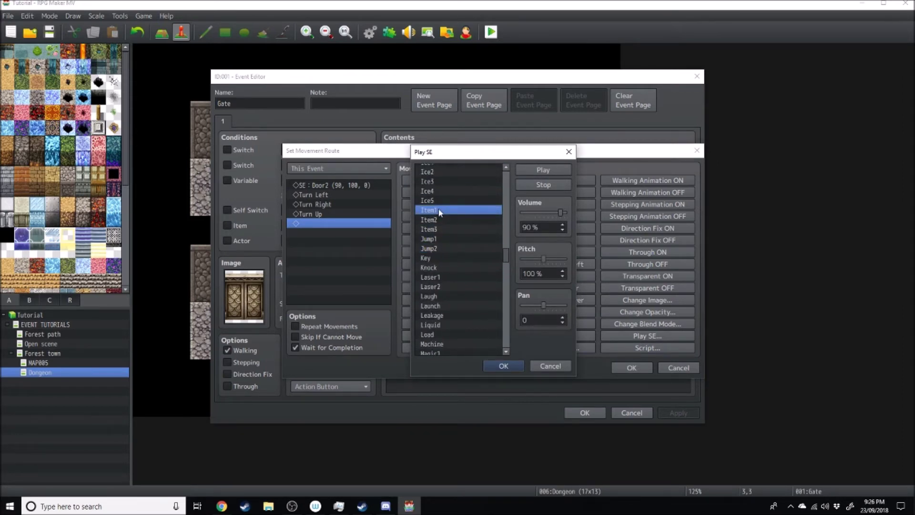
click(504, 366)
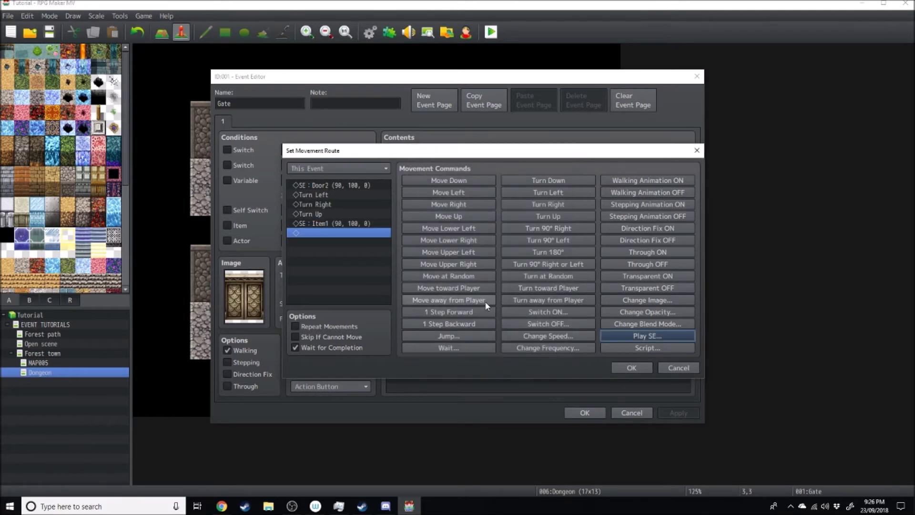
click(632, 367)
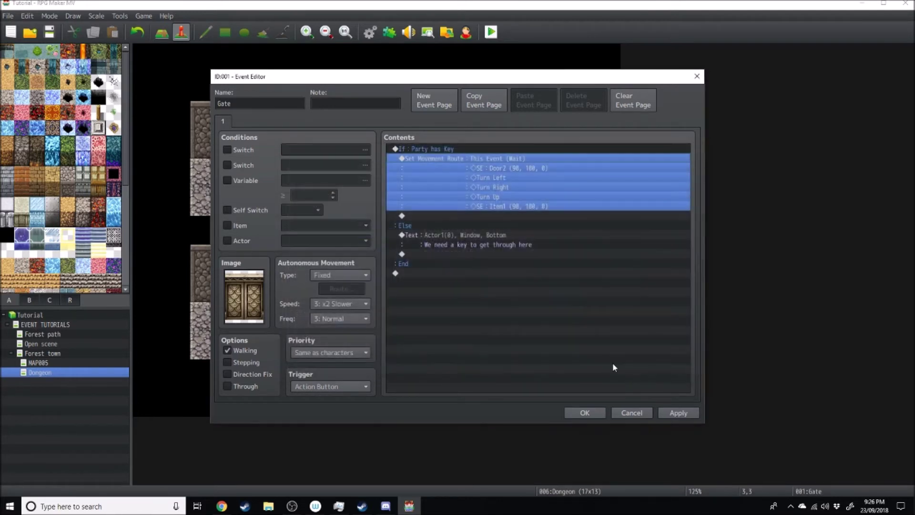
After the route, add a 'Yay dingo!' message with the red-haired Actor1 face.
click(489, 215)
right_click(488, 213)
click(521, 225)
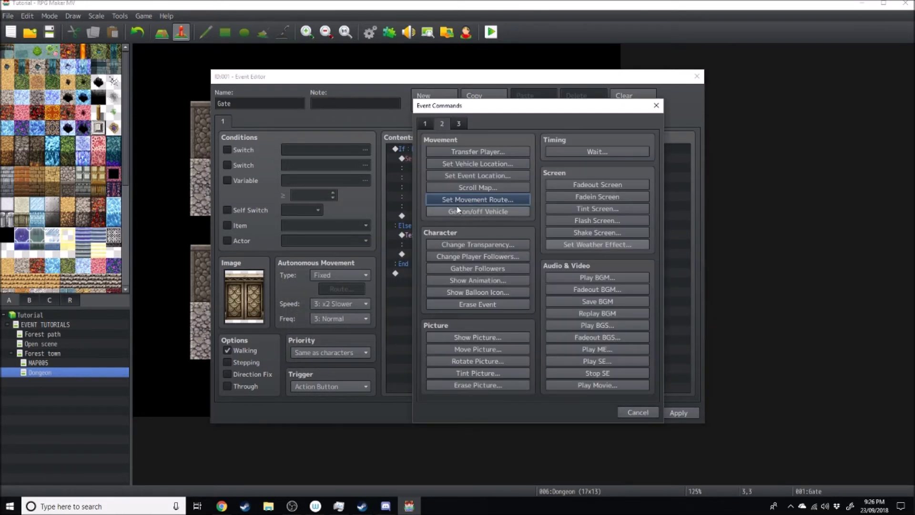
click(424, 123)
click(478, 151)
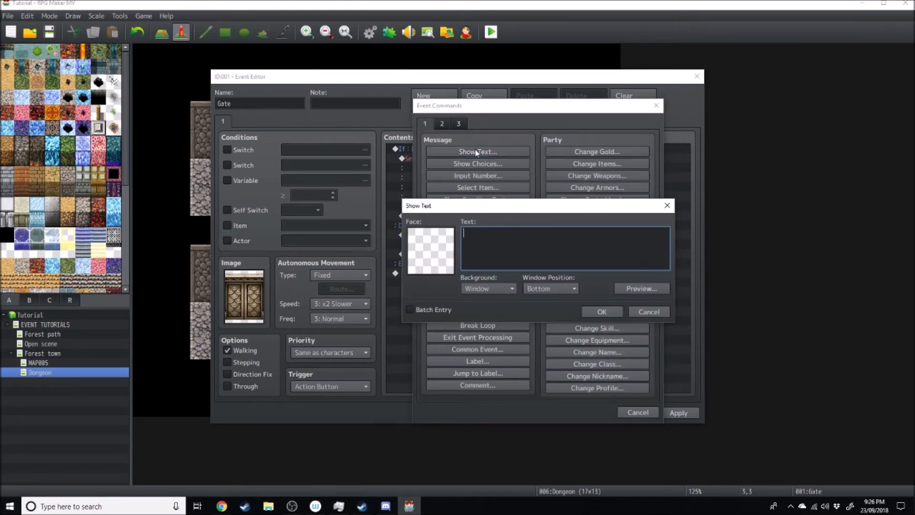
double_click(438, 249)
click(411, 179)
double_click(496, 186)
click(517, 232)
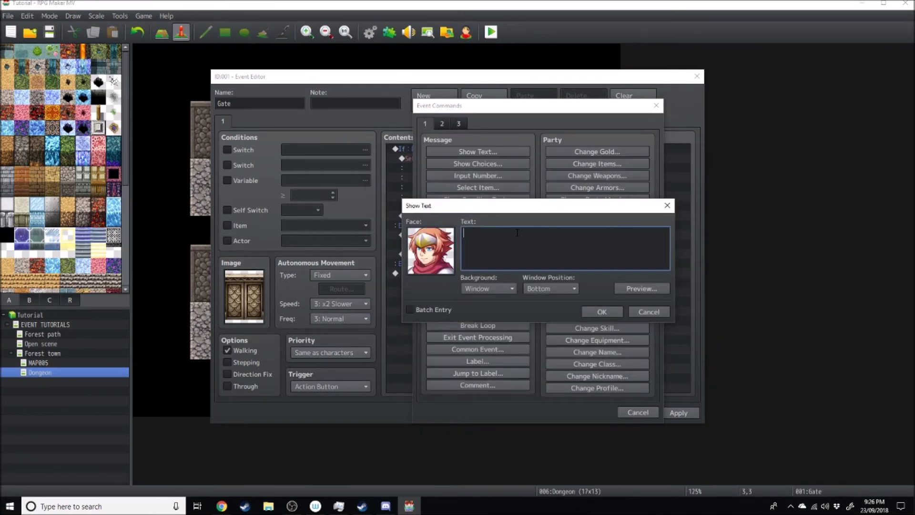
text(Yay dingo!)
click(603, 312)
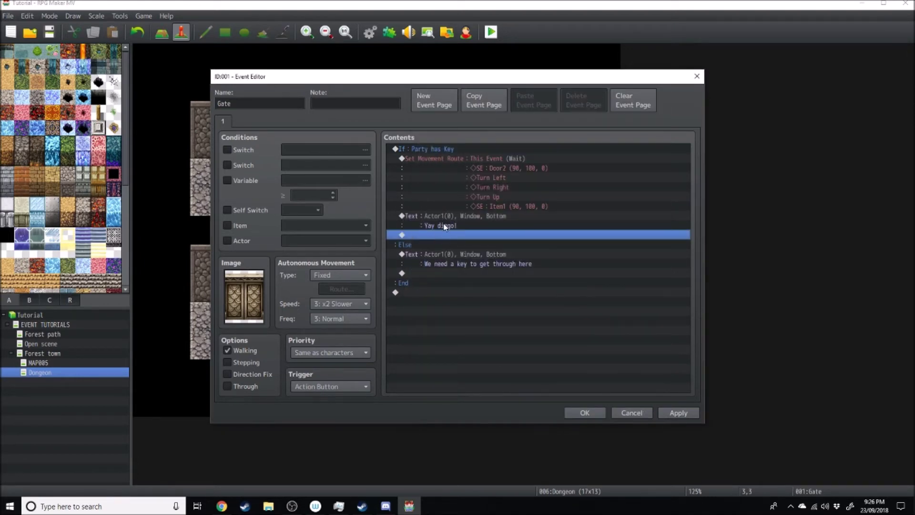
Browse the command list below the message and close it without adding anything.
double_click(440, 236)
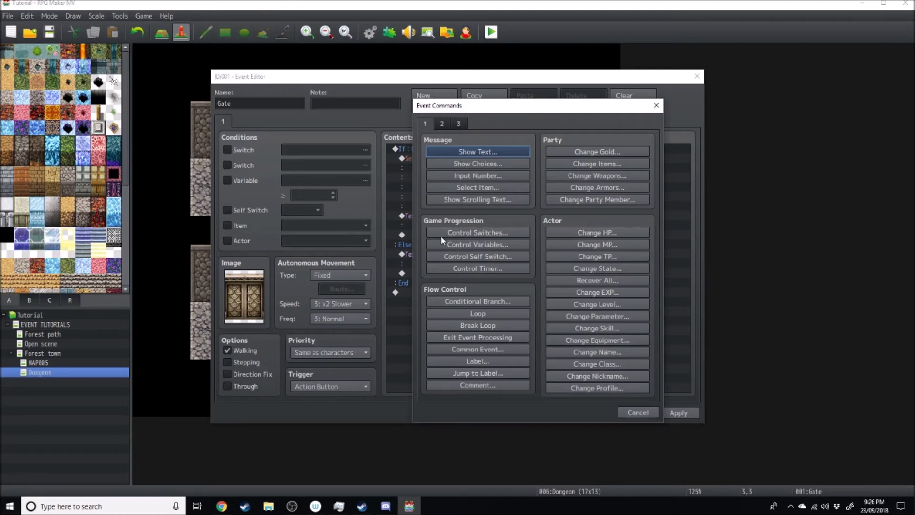
click(446, 123)
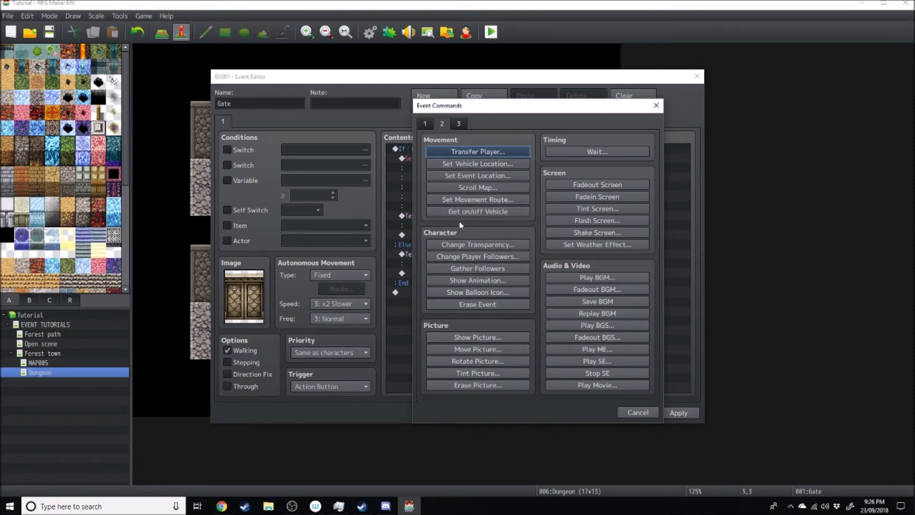
click(424, 124)
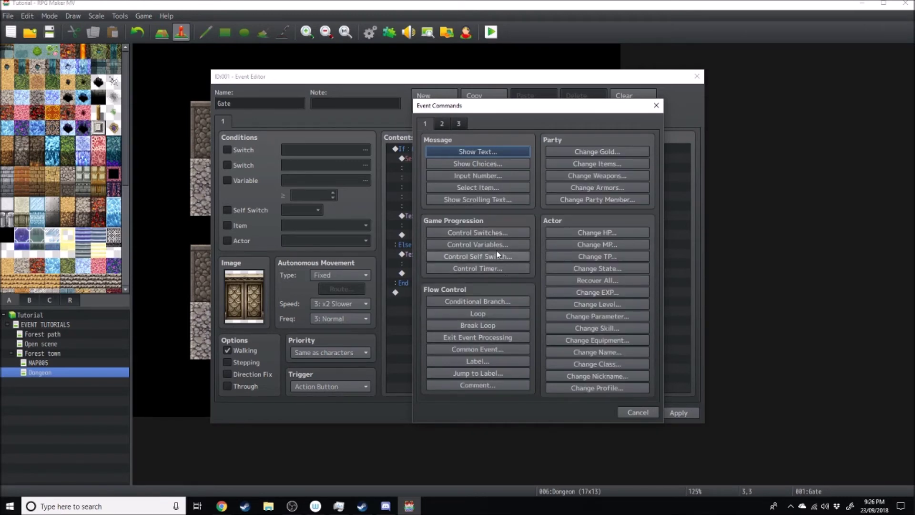
click(659, 105)
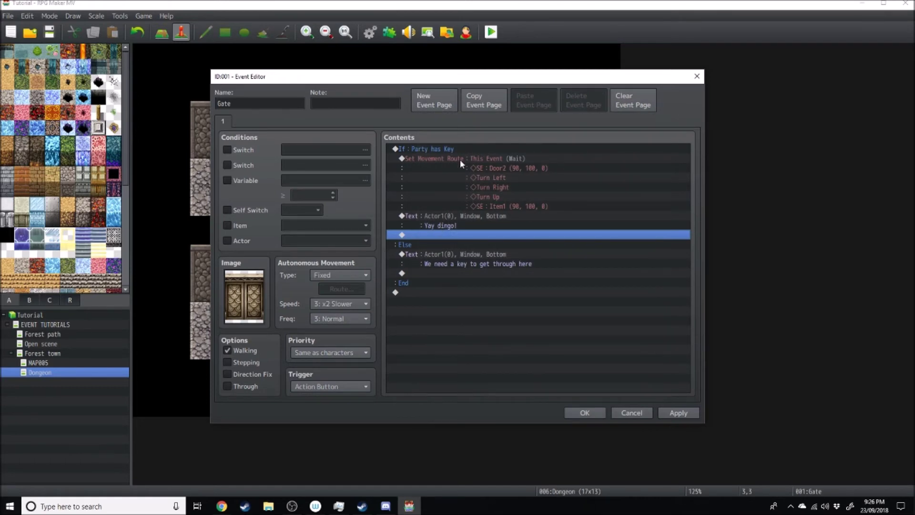
Add a second Gate page whose image is the open-gate frame from !$Gate2.
click(422, 103)
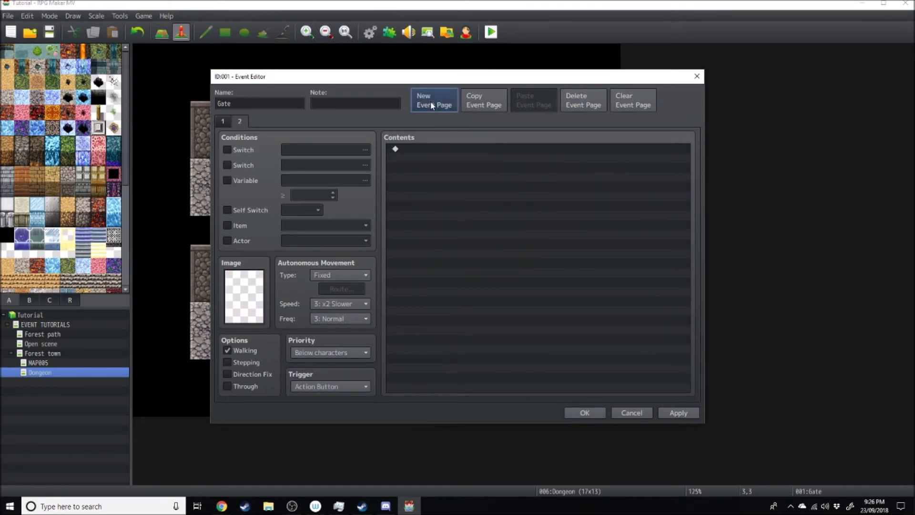
double_click(231, 300)
click(330, 184)
scroll(325, 290, down, 4)
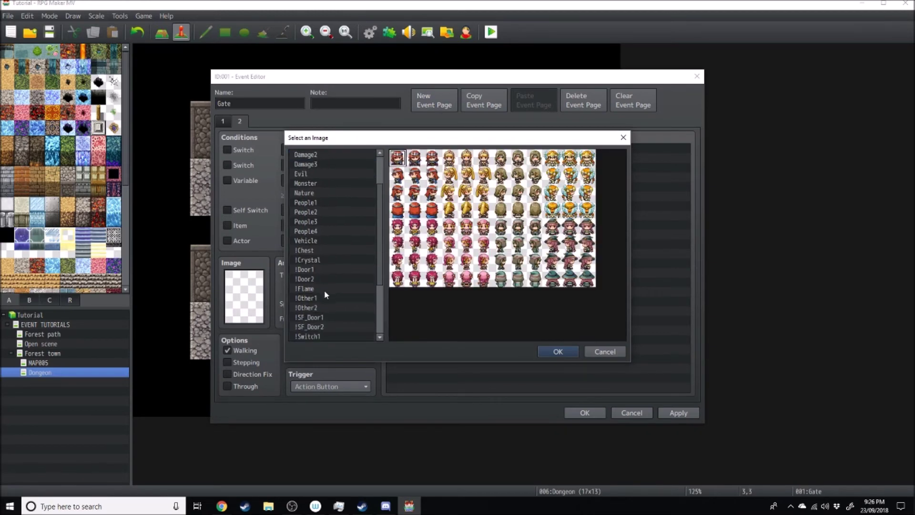
scroll(326, 284, down, 1)
click(317, 252)
click(313, 220)
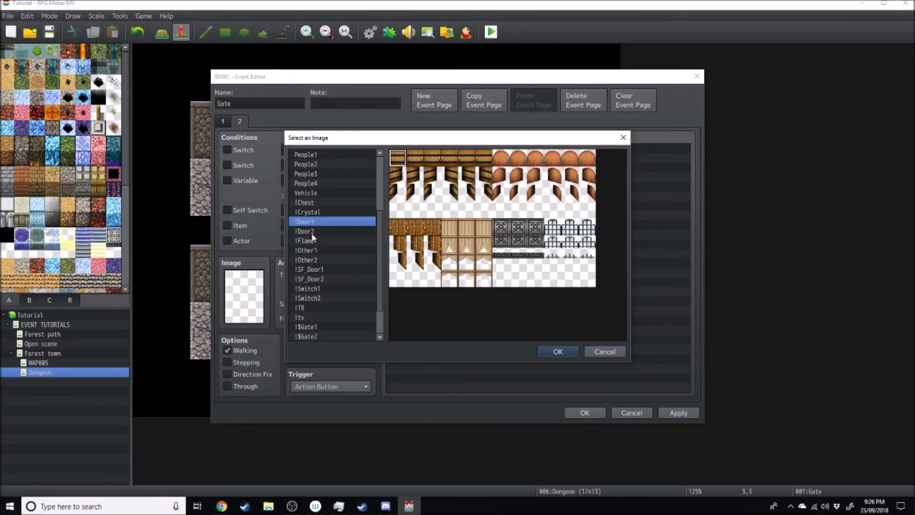
click(314, 232)
scroll(334, 267, down, 2)
click(313, 298)
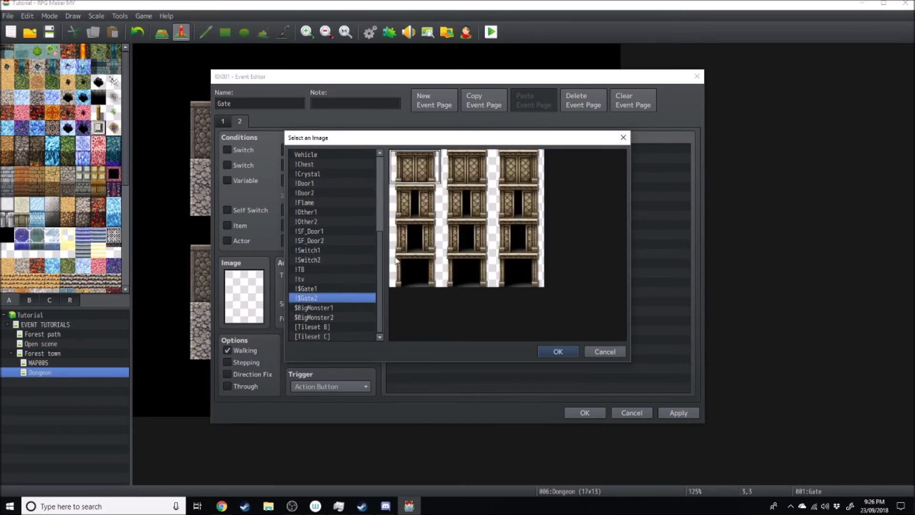
double_click(469, 269)
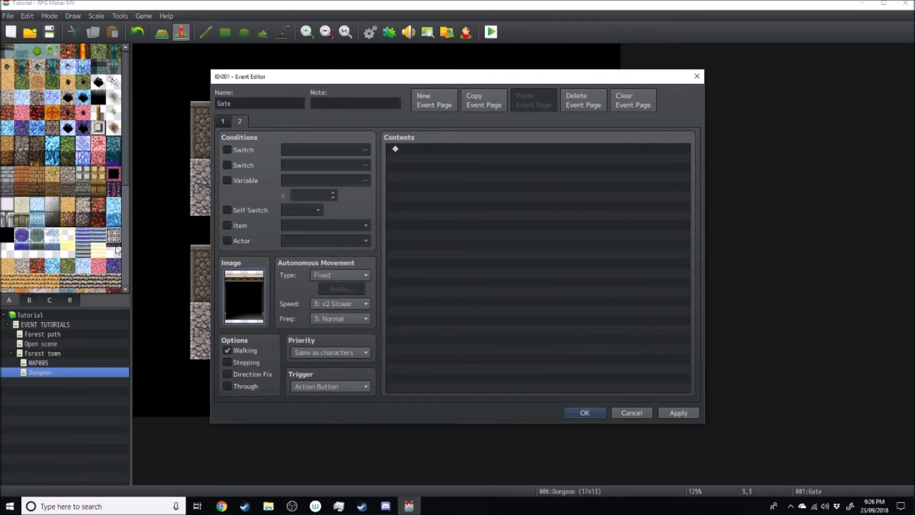
Enable page 2's Item condition, then select the empty line after page 1's message.
click(232, 227)
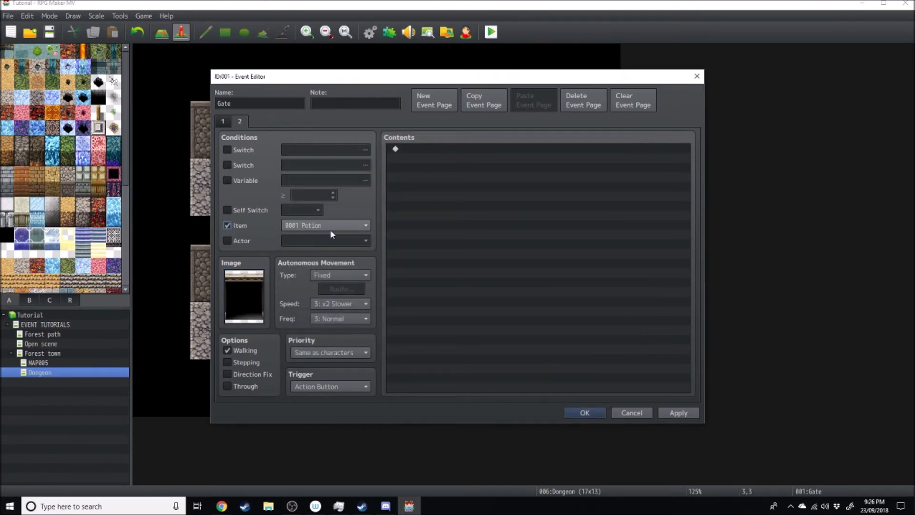
click(334, 225)
click(305, 237)
click(226, 119)
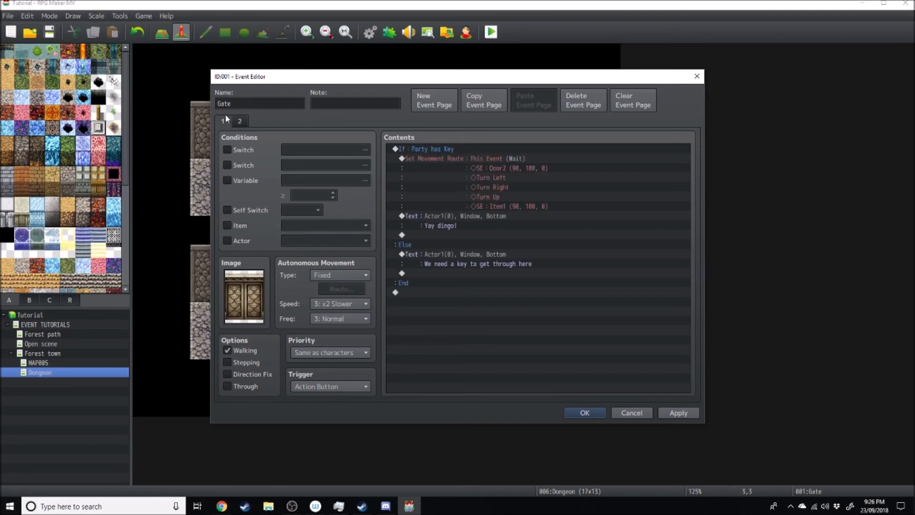
click(439, 227)
right_click(447, 236)
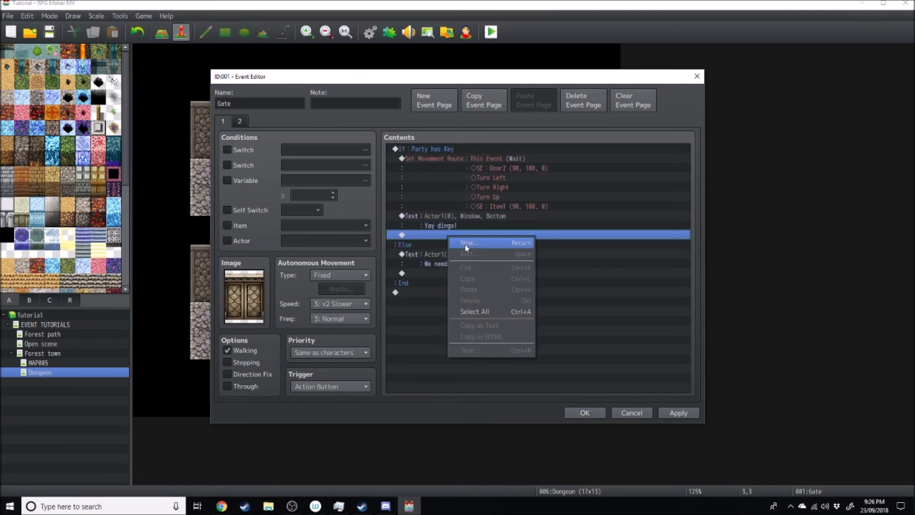
Add Control Self Switch A = ON to the Gate's first page.
click(467, 243)
click(490, 257)
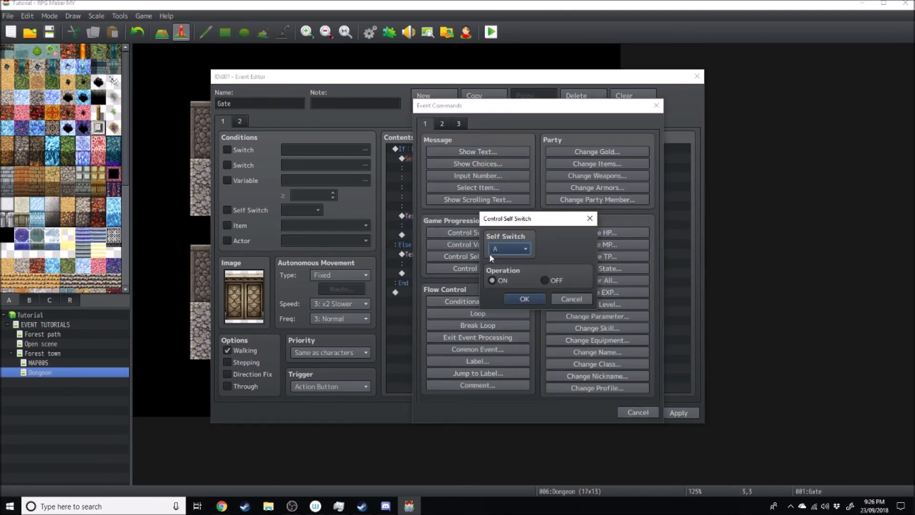
click(525, 299)
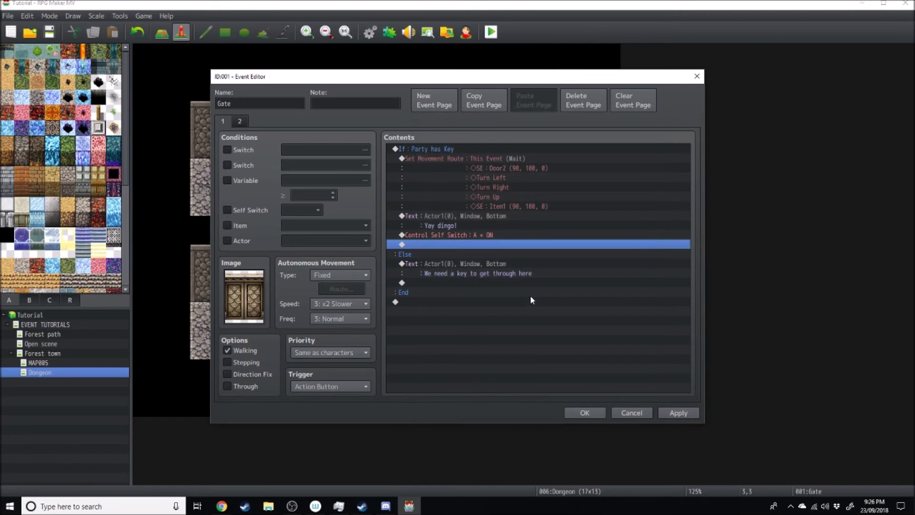
click(439, 219)
click(413, 158)
click(444, 236)
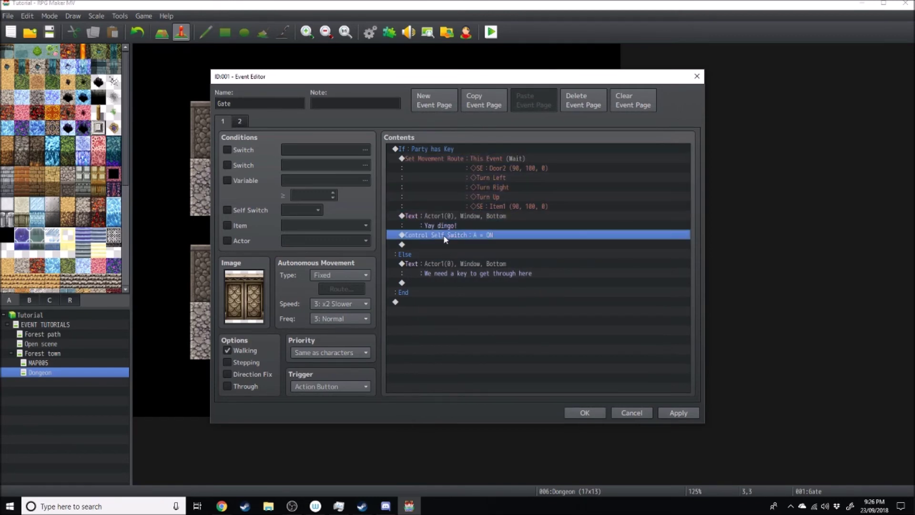
Uncheck the Potion Item condition on the Gate's second page.
click(243, 122)
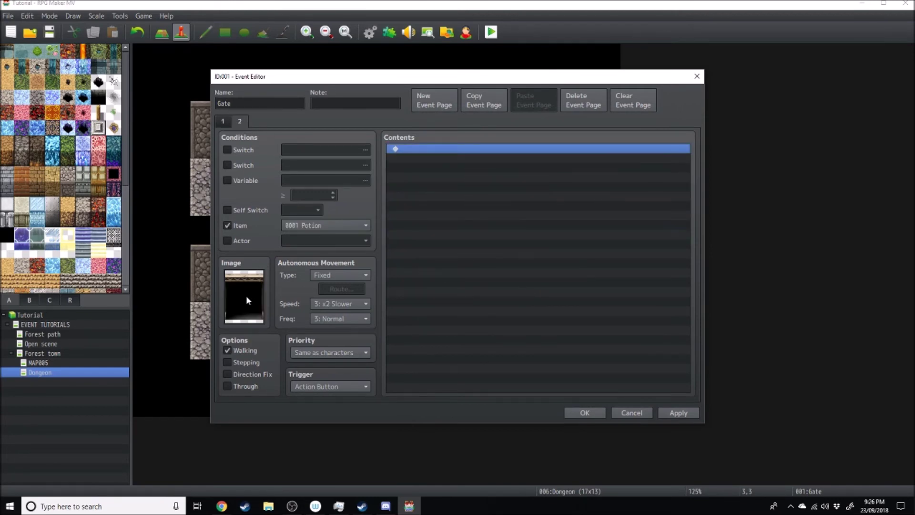
click(223, 121)
click(239, 121)
click(227, 225)
click(223, 122)
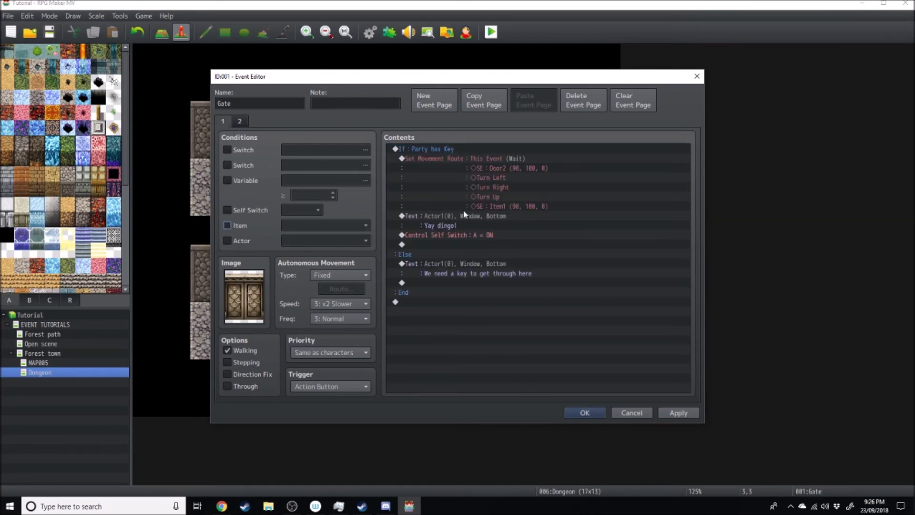
Add Change Items: Key - 1 before the 'Yay dingo!' message on page 1.
double_click(439, 245)
click(657, 106)
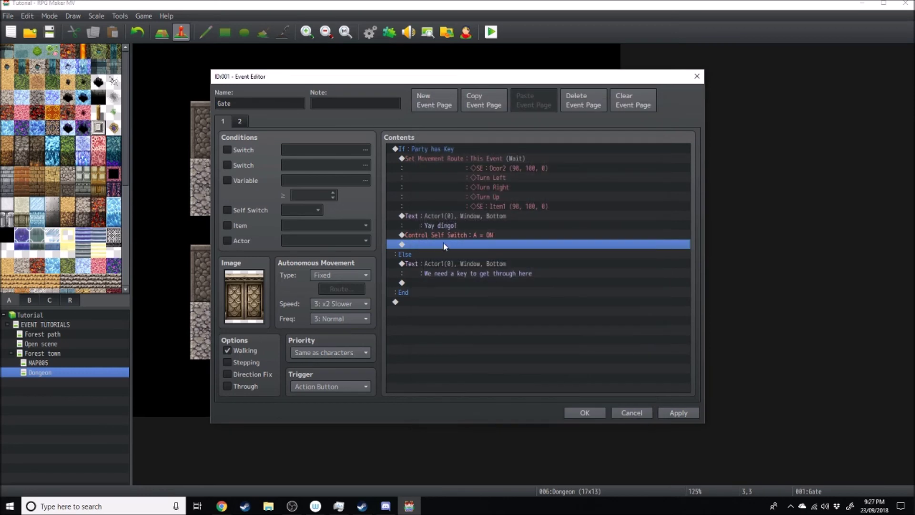
double_click(446, 245)
click(597, 164)
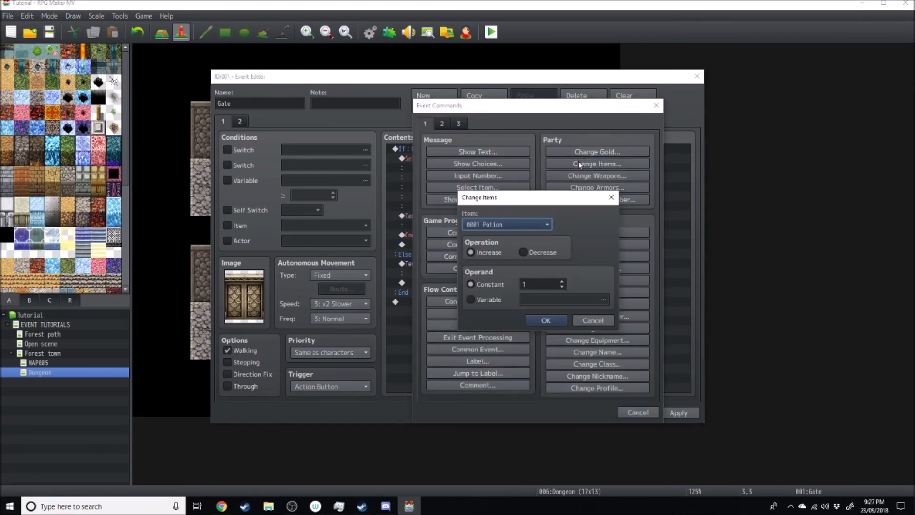
click(527, 226)
click(528, 291)
click(524, 252)
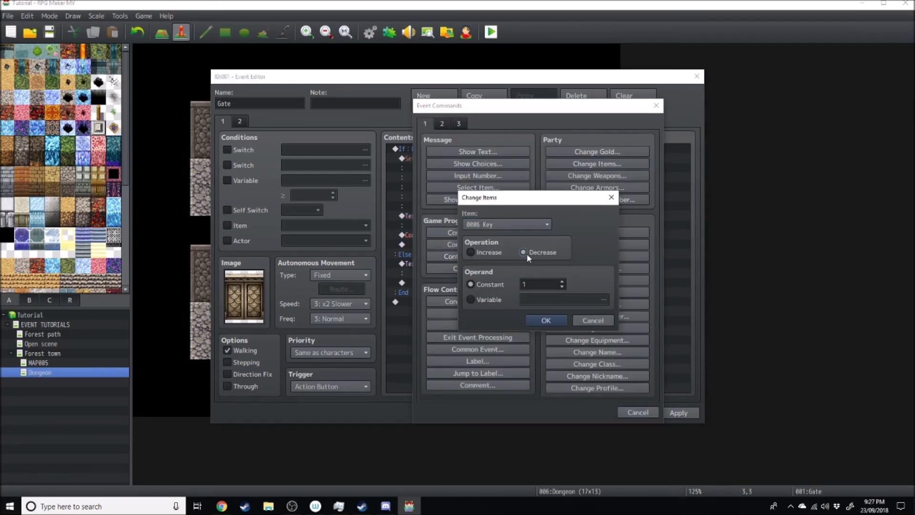
click(546, 322)
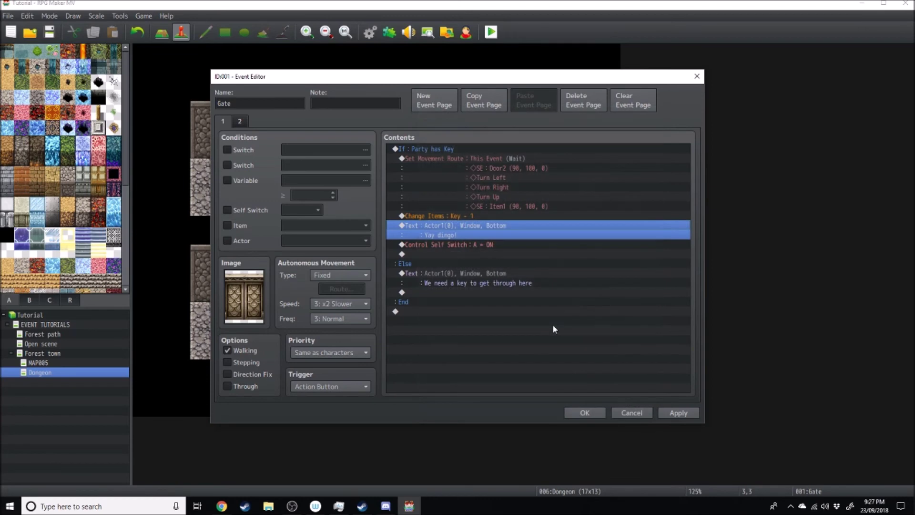
click(247, 121)
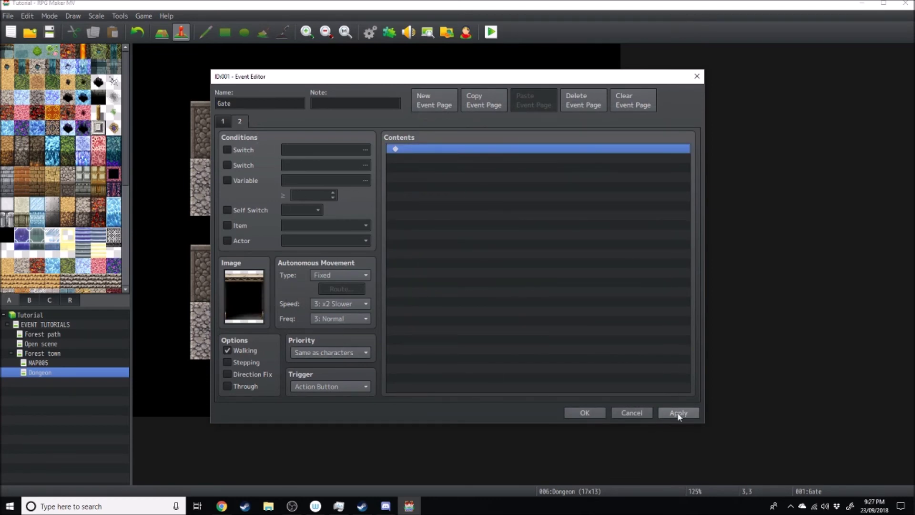
Close the event editor, save, and run a quick playtest.
key(Return)
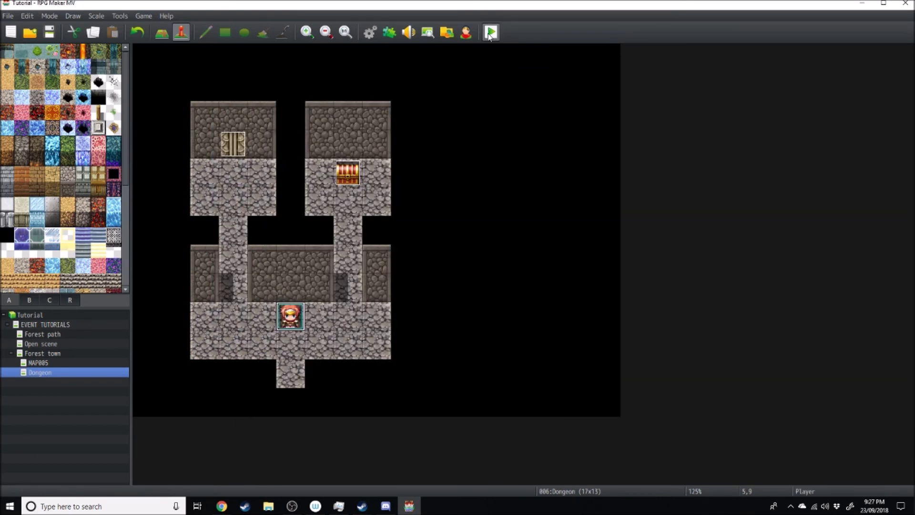
click(491, 32)
key(Return)
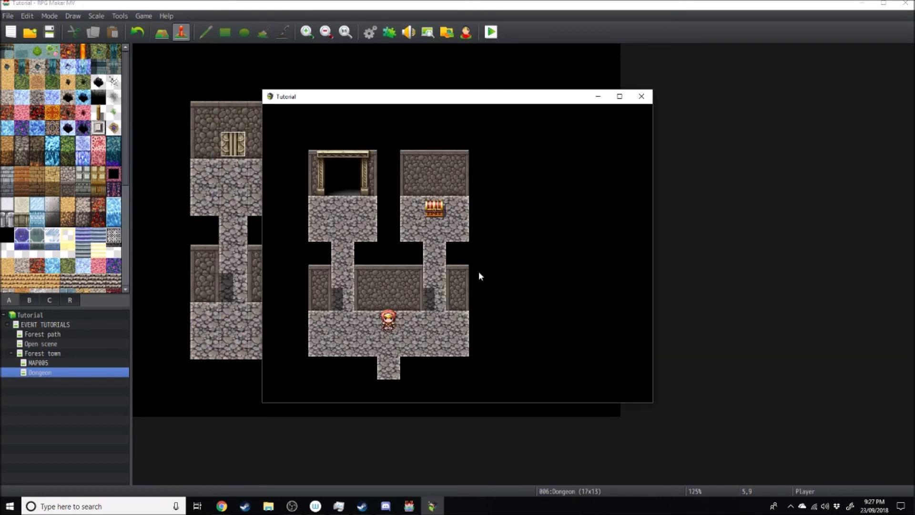
click(642, 97)
Make the Gate's second page require Self Switch A and apply the changes.
double_click(228, 145)
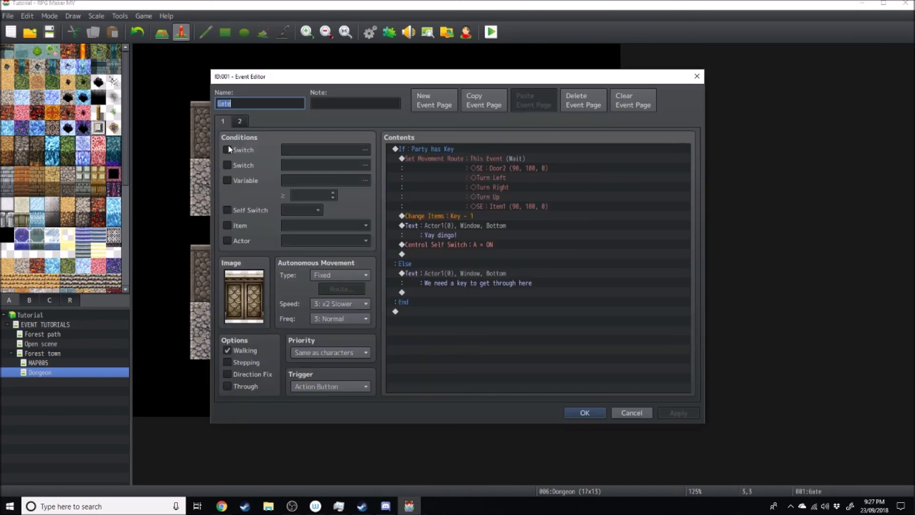
click(239, 122)
click(227, 210)
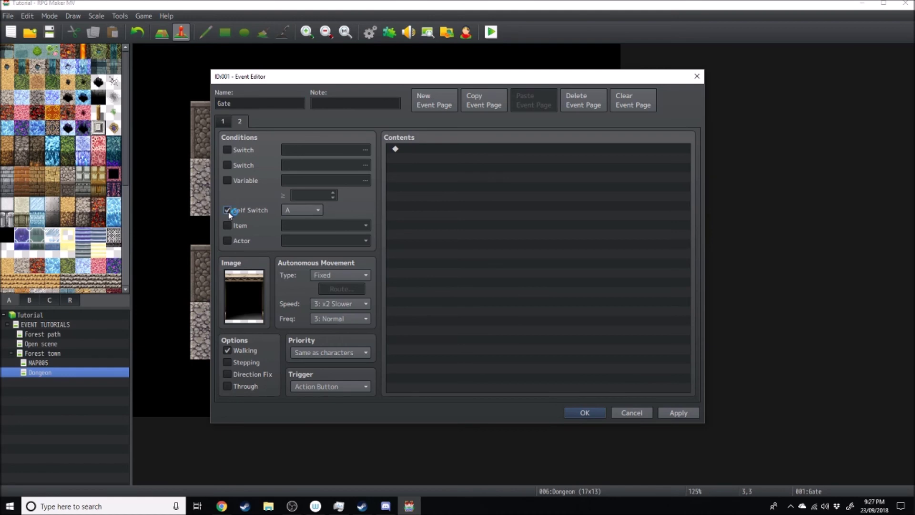
click(223, 121)
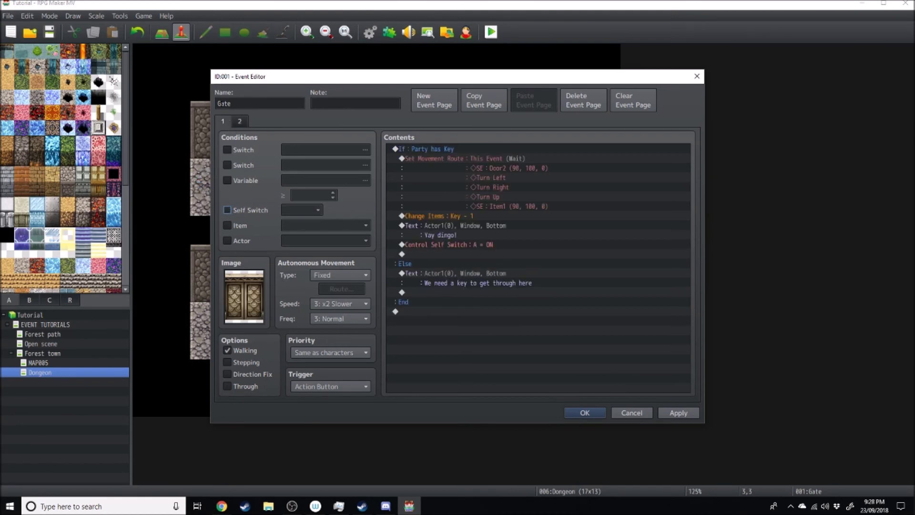
click(239, 122)
click(223, 122)
click(668, 414)
Save and playtest, walking to the closed gate to see the key-needed message.
click(603, 413)
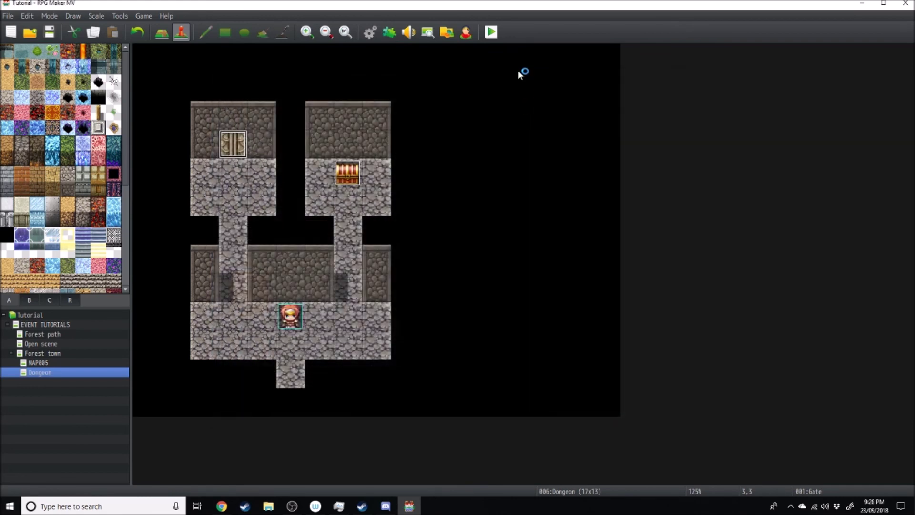
click(491, 32)
key(Return)
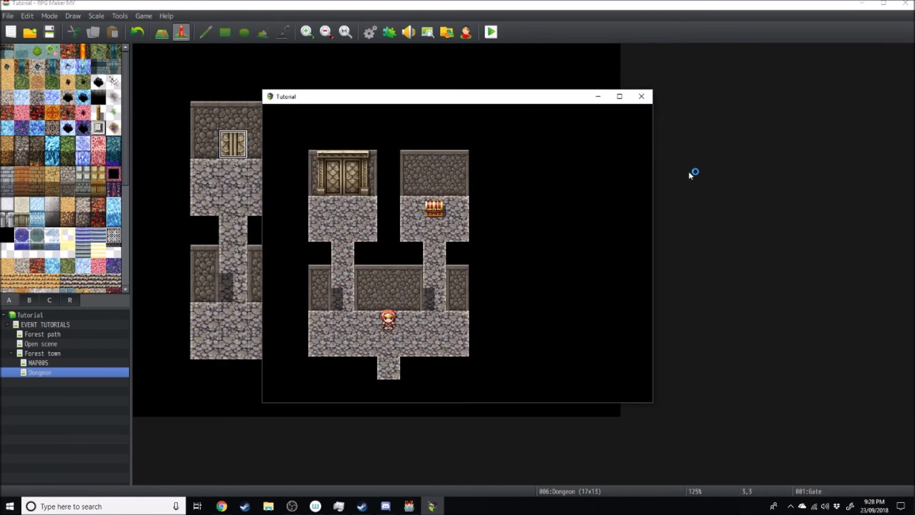
key(Left)
key(Left)
key(Up)
key(Up)
key(Up)
key(Up)
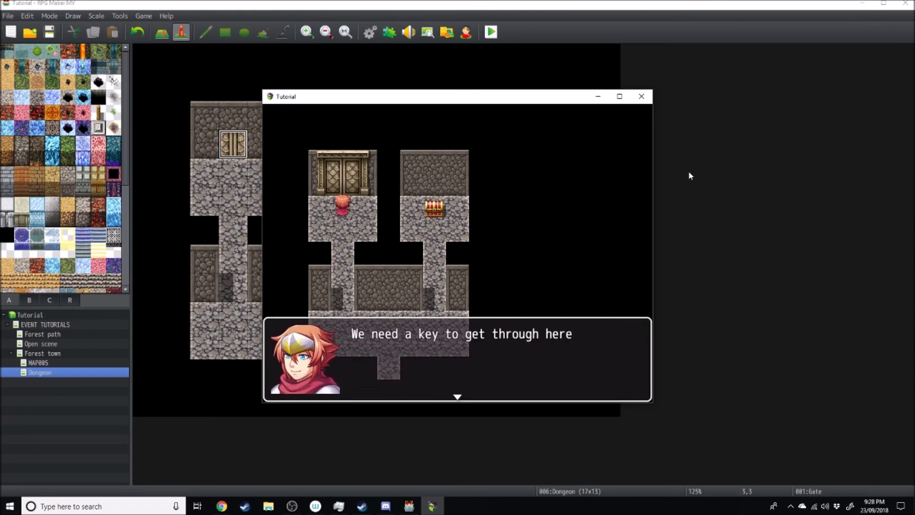
key(Return)
Walk to the chest and take the Key from it.
key(Down)
key(Down)
key(Down)
key(Down)
key(Right)
key(Right)
key(Right)
key(Right)
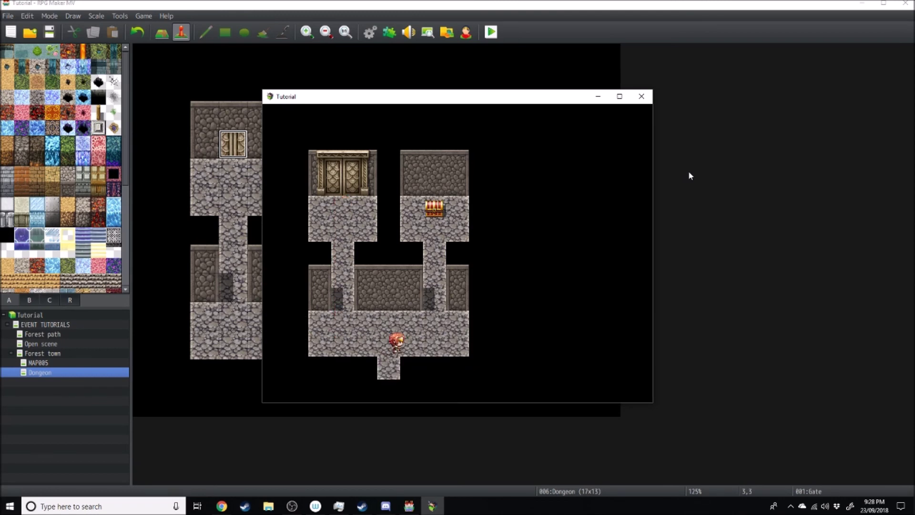
key(Up)
key(Up)
key(Up)
key(Up)
key(Return)
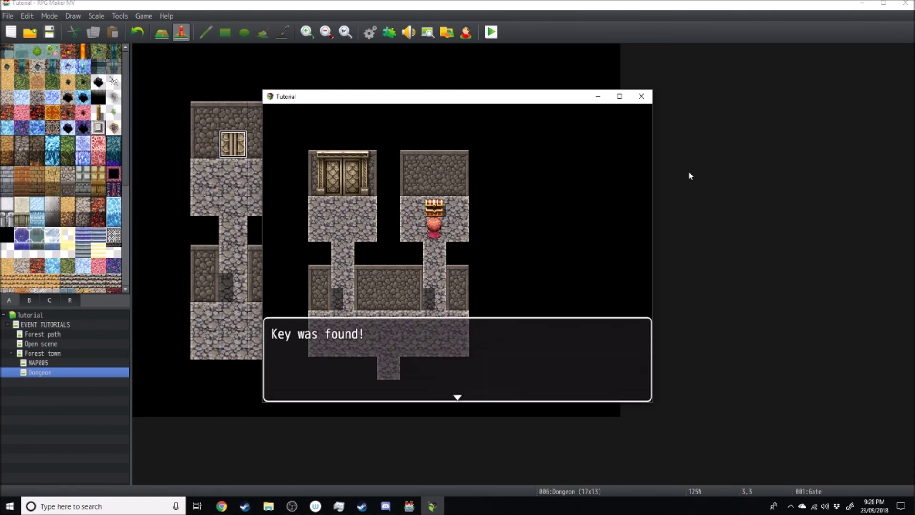
key(Return)
Return to the gate, open it with the Key, and walk around the room.
key(Left)
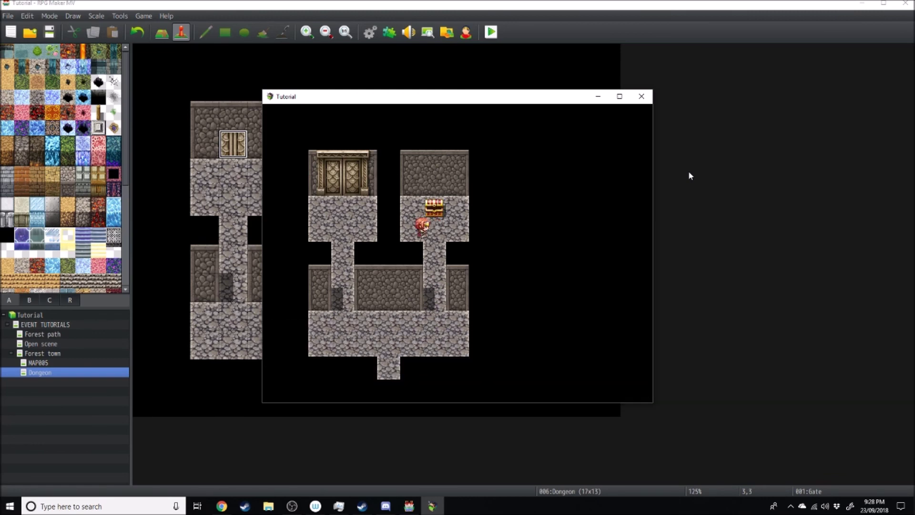
key(Down)
key(Down)
key(Down)
key(Down)
key(Left)
key(Left)
key(Left)
key(Left)
key(Up)
key(Up)
key(Up)
key(Up)
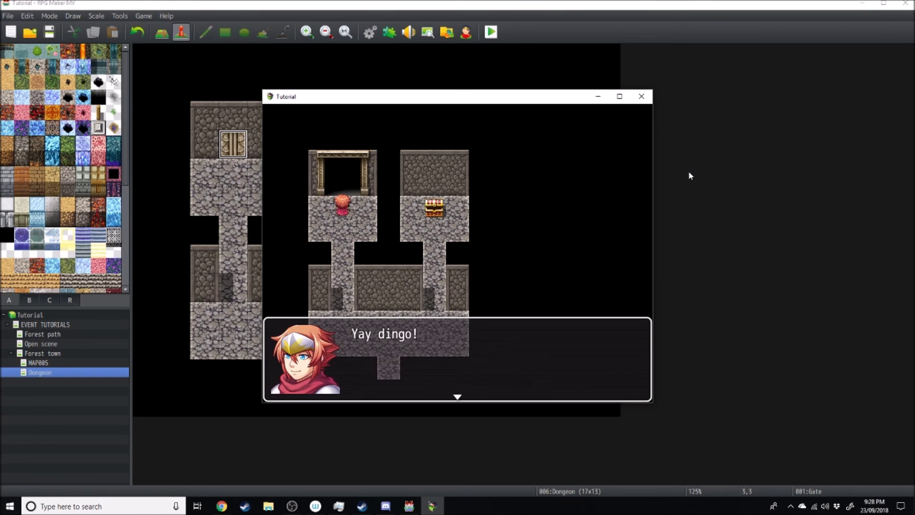
key(Return)
key(Left)
key(Down)
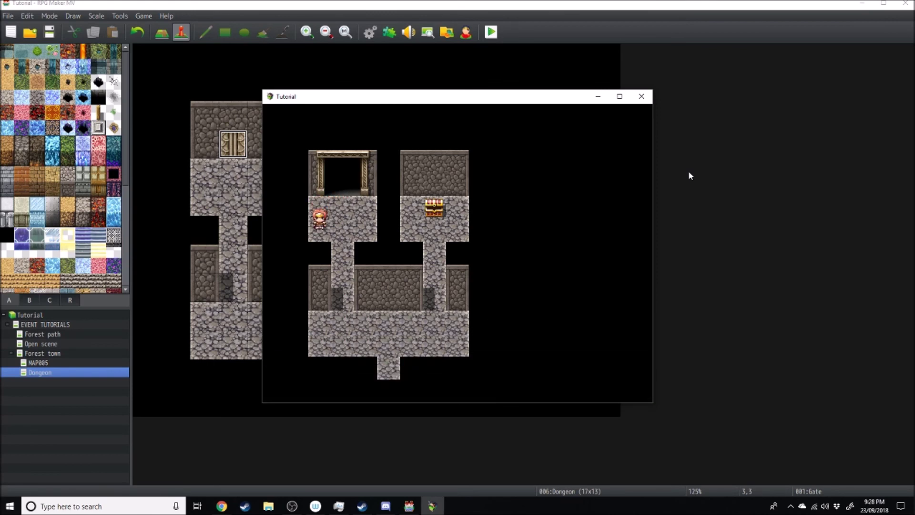
key(Right)
key(Up)
key(Down)
key(Right)
key(Left)
key(Left)
key(Right)
key(Left)
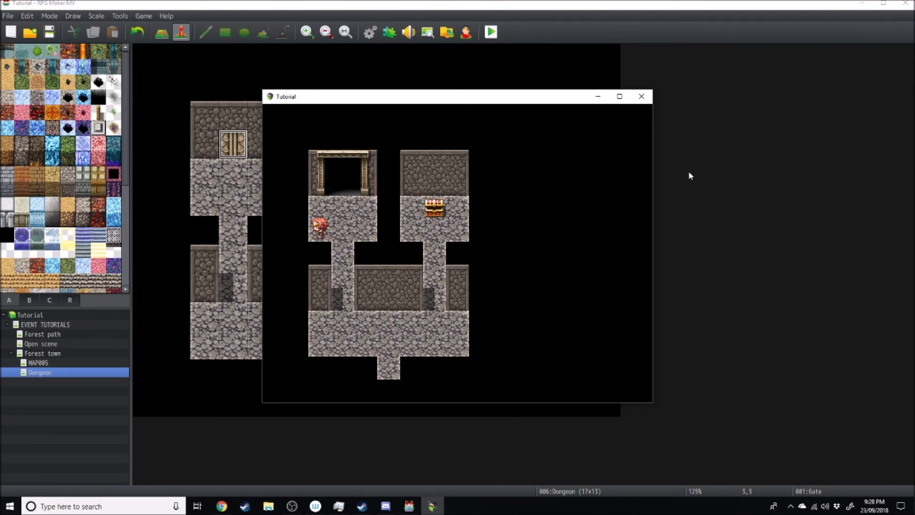